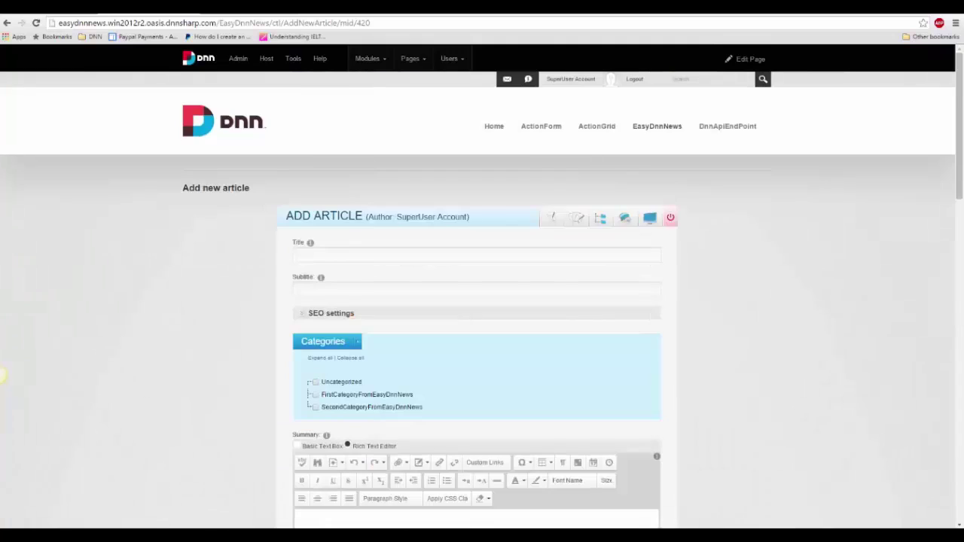
Look through the Add Article form, and open the ActionForm page to compare its article fields
{"action": "scroll", "coordinate": [269, 276], "scroll_direction": "down", "scroll_amount": 10}
{"action": "scroll", "coordinate": [349, 304], "scroll_direction": "up", "scroll_amount": 5}
{"action": "left_click", "coordinate": [544, 127]}
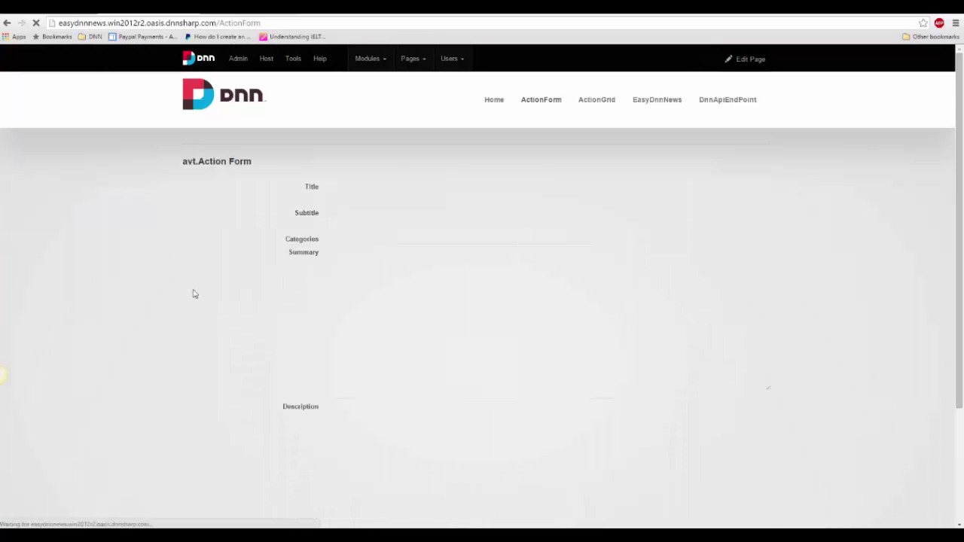
{"action": "scroll", "coordinate": [198, 292], "scroll_direction": "down", "scroll_amount": 3}
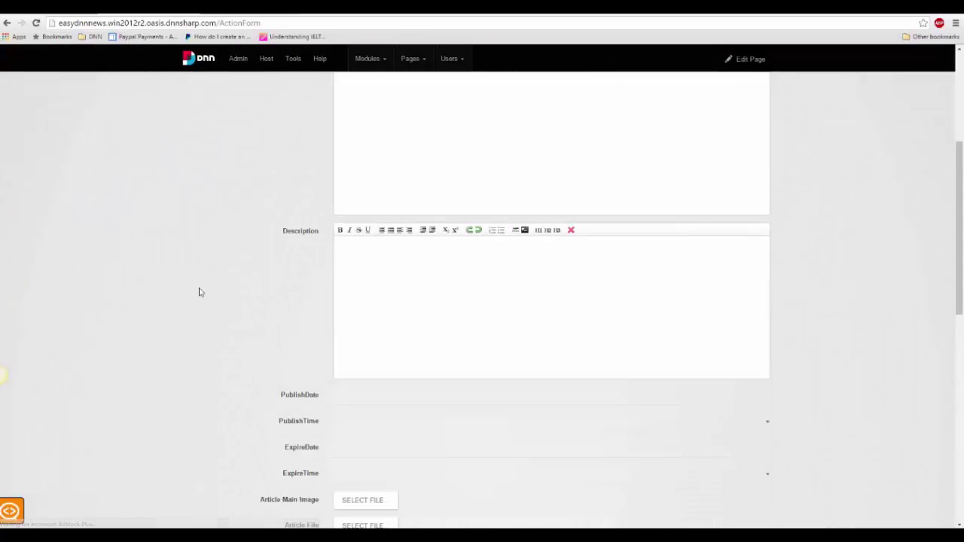
{"action": "scroll", "coordinate": [200, 291], "scroll_direction": "down", "scroll_amount": 5}
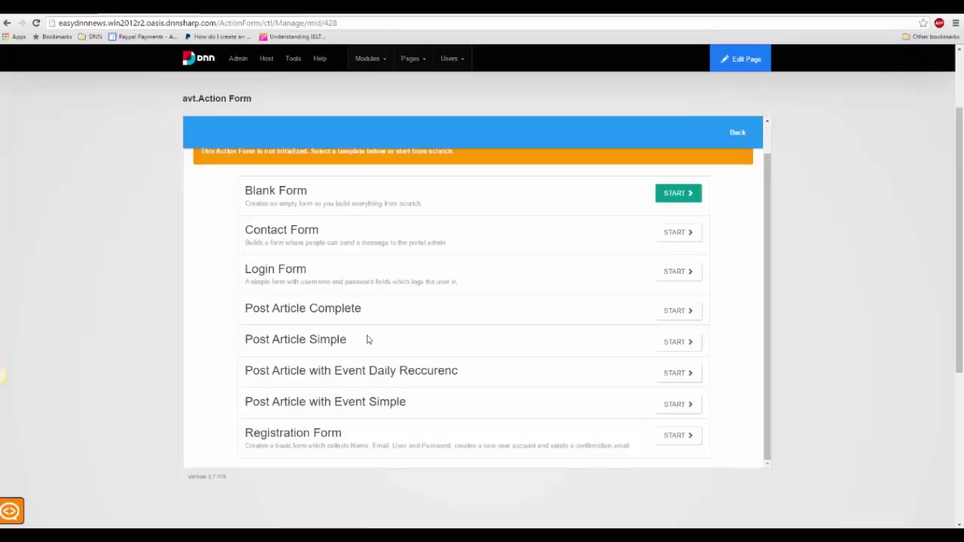
Look over the Action Form templates, and open the article form's management page to view its field list
{"action": "scroll", "coordinate": [218, 325], "scroll_direction": "down", "scroll_amount": 1}
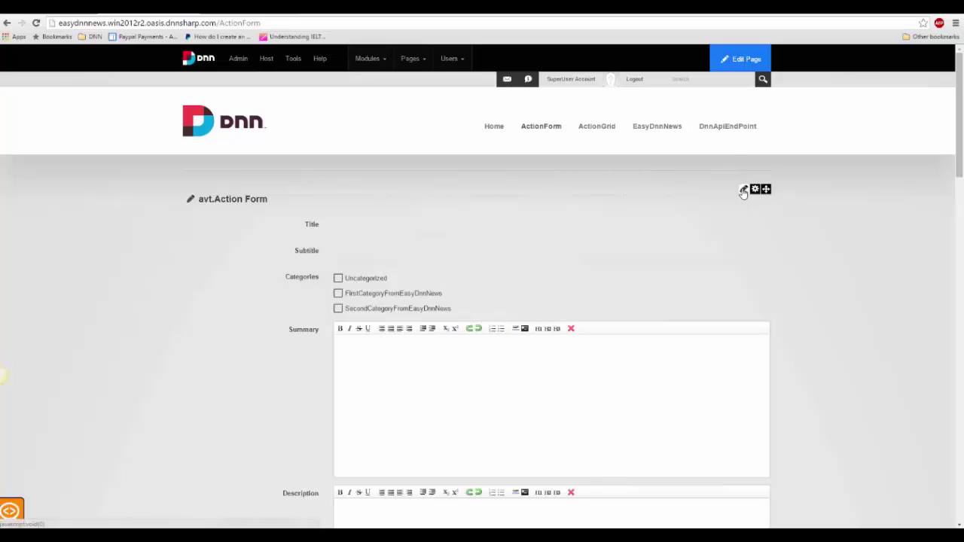
{"action": "mouse_move", "coordinate": [743, 193]}
{"action": "left_click", "coordinate": [740, 220]}
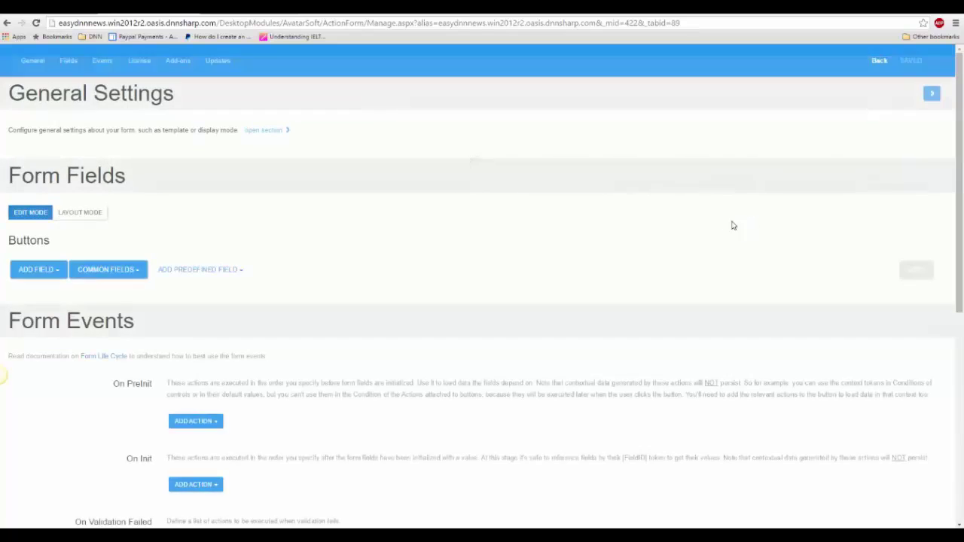
{"action": "scroll", "coordinate": [398, 219], "scroll_direction": "down", "scroll_amount": 1}
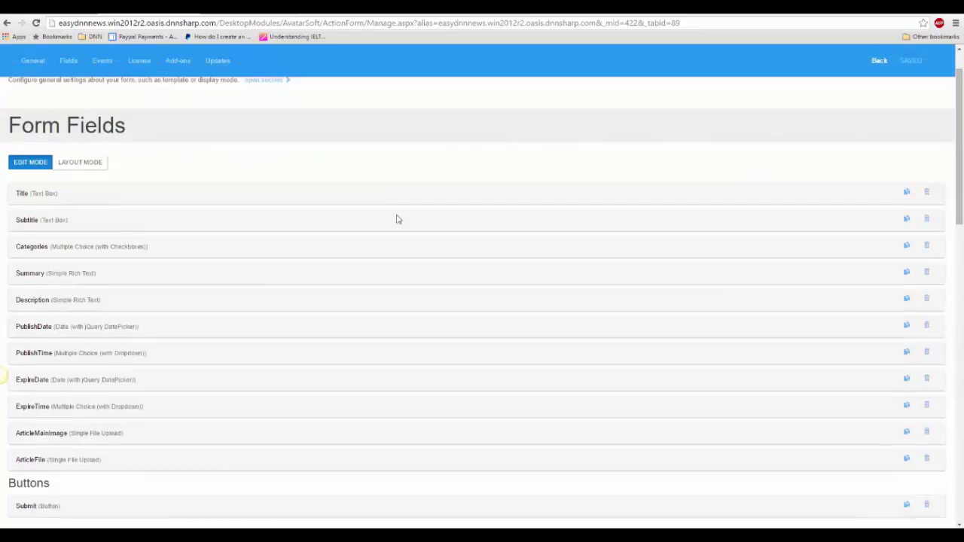
{"action": "scroll", "coordinate": [398, 219], "scroll_direction": "down", "scroll_amount": 1}
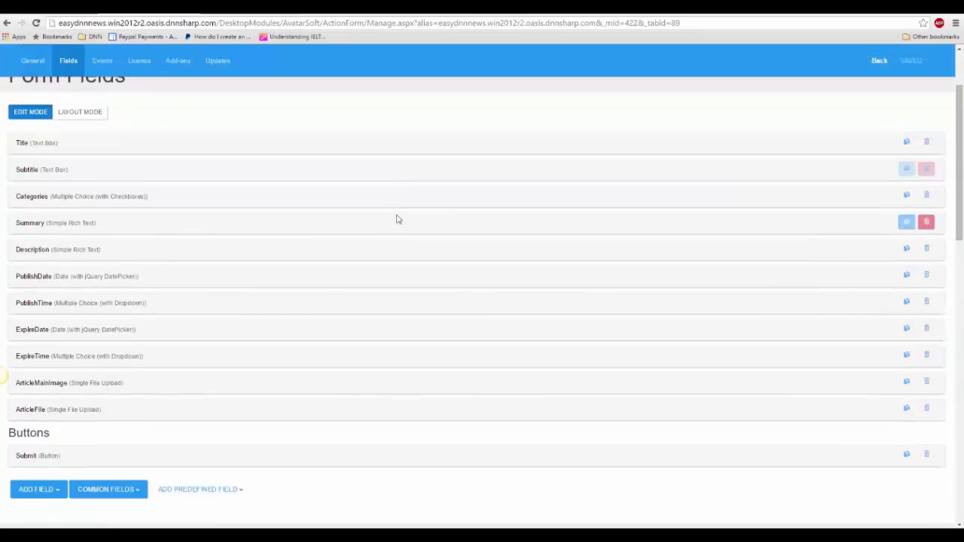
Examine the Categories field's settings and its data source, and collapse the field again
{"action": "left_click", "coordinate": [99, 197]}
{"action": "scroll", "coordinate": [275, 247], "scroll_direction": "down", "scroll_amount": 5}
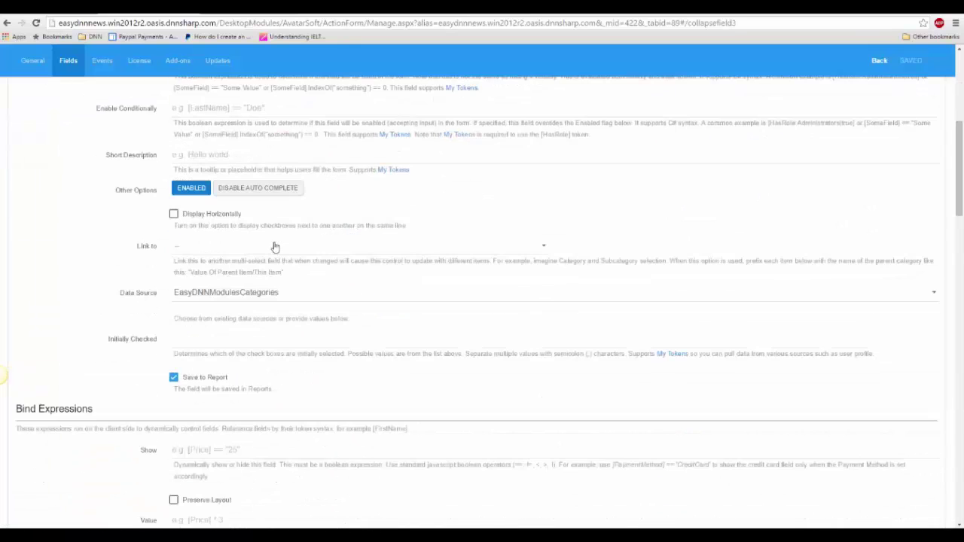
{"action": "left_click", "coordinate": [292, 294]}
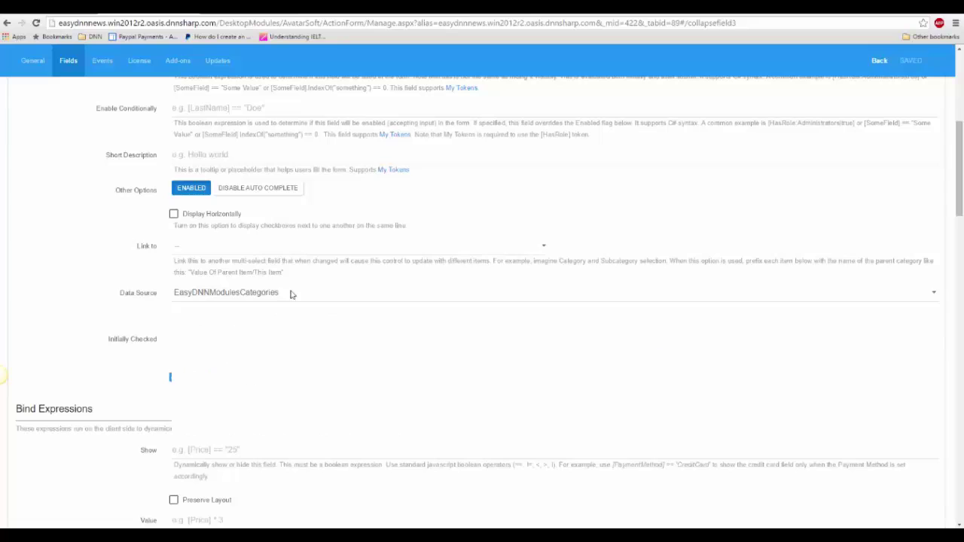
{"action": "left_click", "coordinate": [291, 294]}
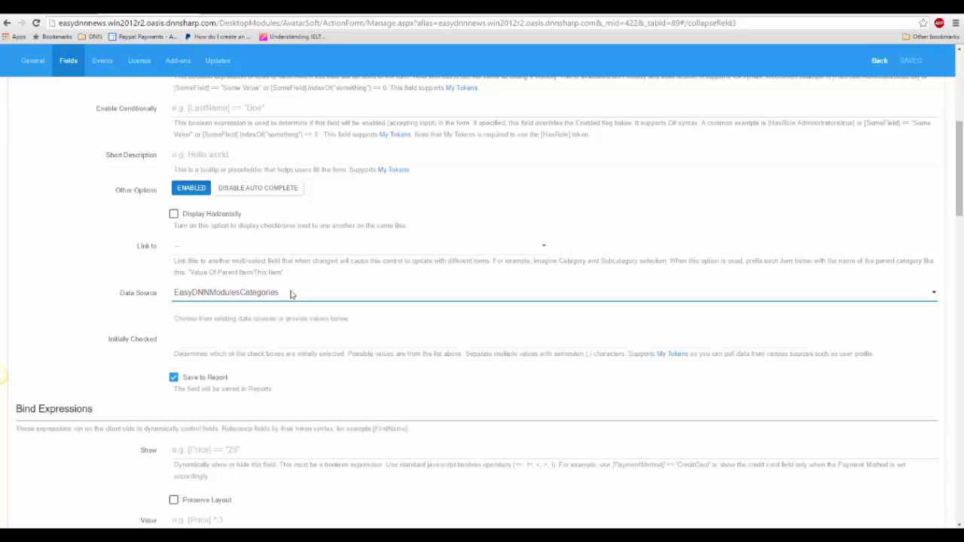
{"action": "scroll", "coordinate": [215, 280], "scroll_direction": "up", "scroll_amount": 3}
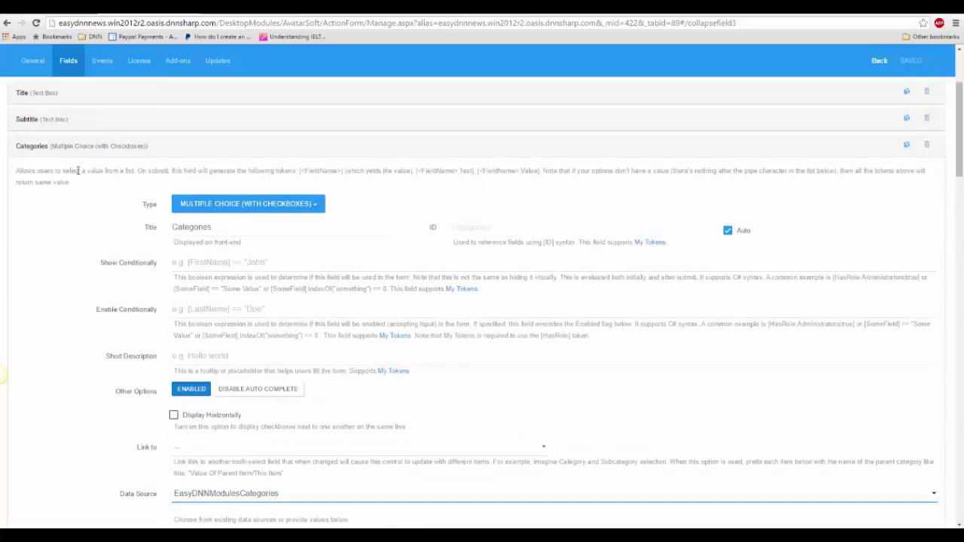
{"action": "left_click", "coordinate": [91, 148]}
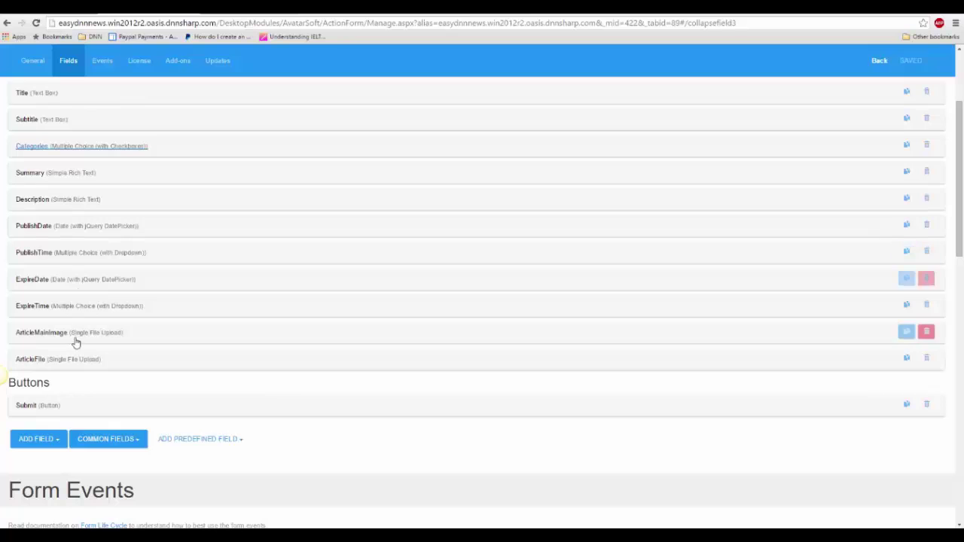
Expand the ArticleMainImage field and examine its file upload settings
{"action": "scroll", "coordinate": [274, 226], "scroll_direction": "down", "scroll_amount": 2}
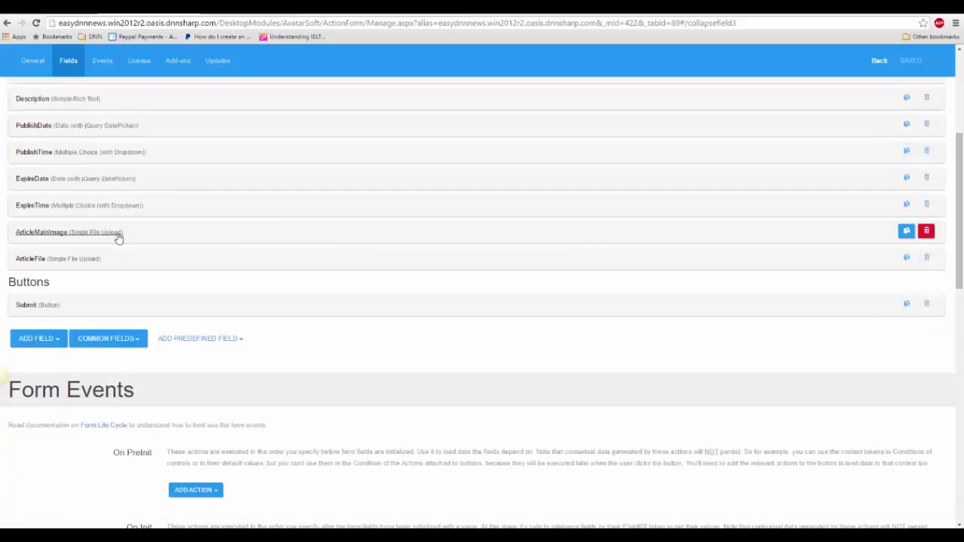
{"action": "left_click", "coordinate": [335, 230]}
{"action": "scroll", "coordinate": [362, 236], "scroll_direction": "down", "scroll_amount": 10}
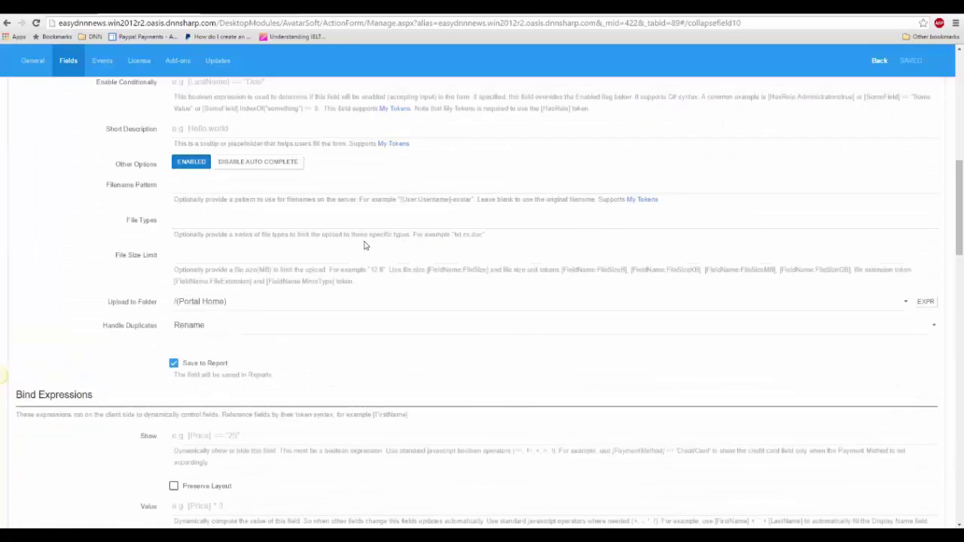
{"action": "scroll", "coordinate": [365, 241], "scroll_direction": "up", "scroll_amount": 8}
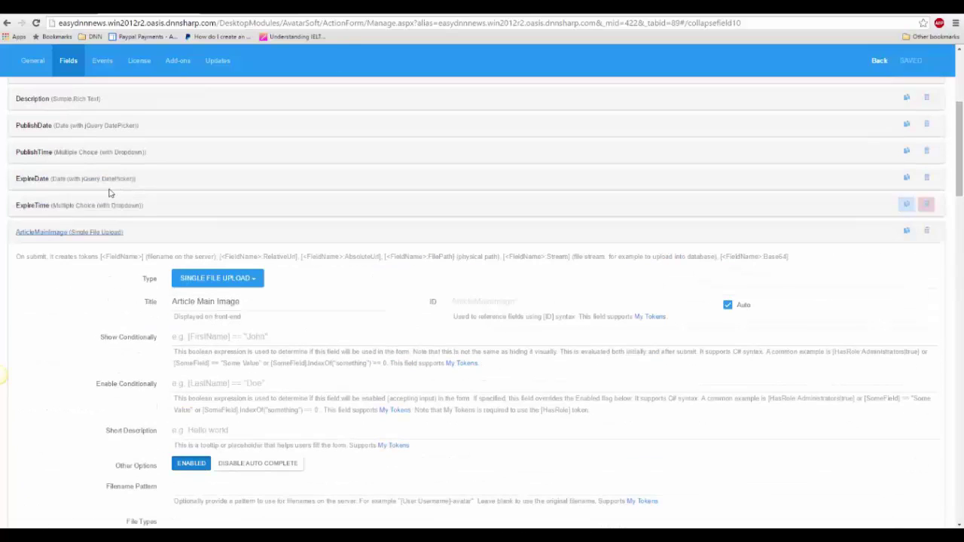
Expand the Submit button's settings and examine its list of on-click actions
{"action": "scroll", "coordinate": [273, 208], "scroll_direction": "down", "scroll_amount": 10}
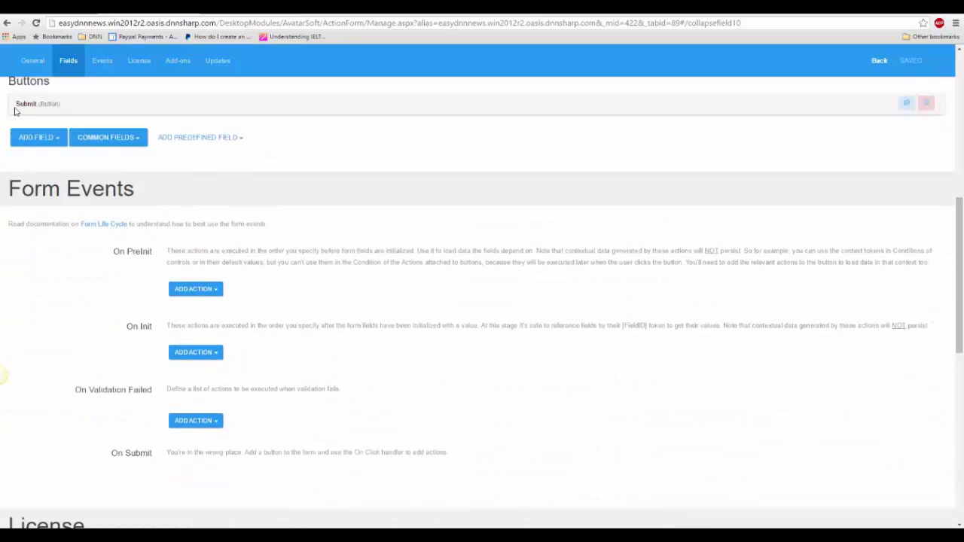
{"action": "left_click", "coordinate": [40, 104]}
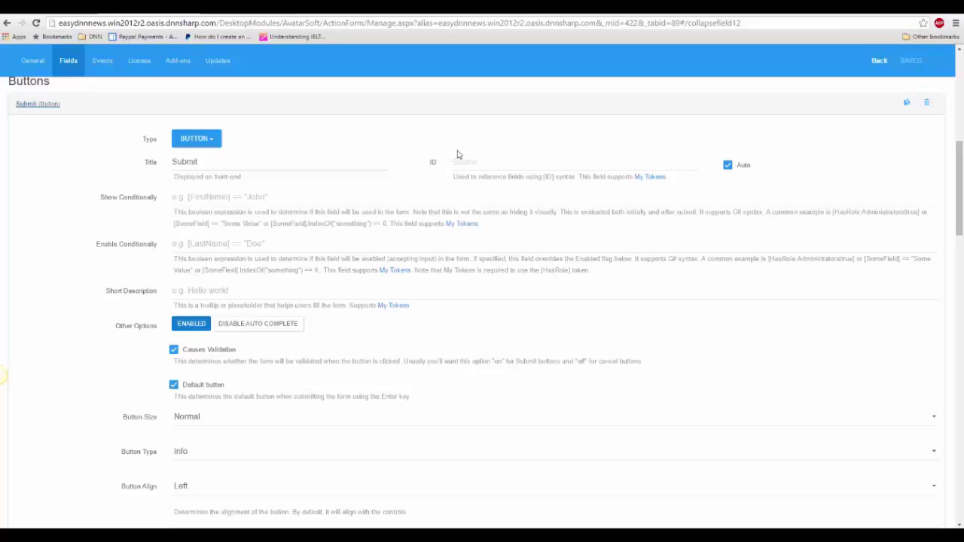
{"action": "scroll", "coordinate": [426, 204], "scroll_direction": "down", "scroll_amount": 10}
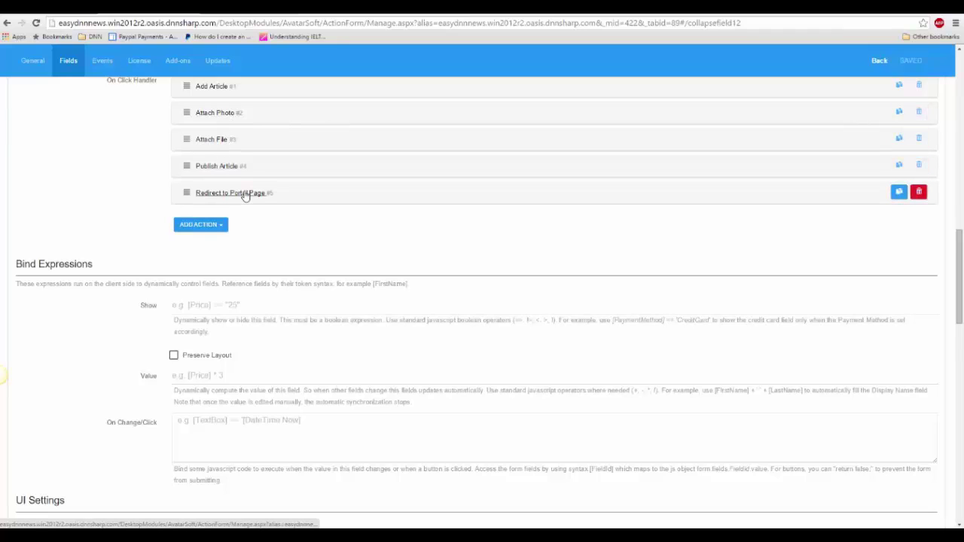
Expand the Add Article action and examine how its fields map to form tokens and the news instance
{"action": "left_click", "coordinate": [205, 88]}
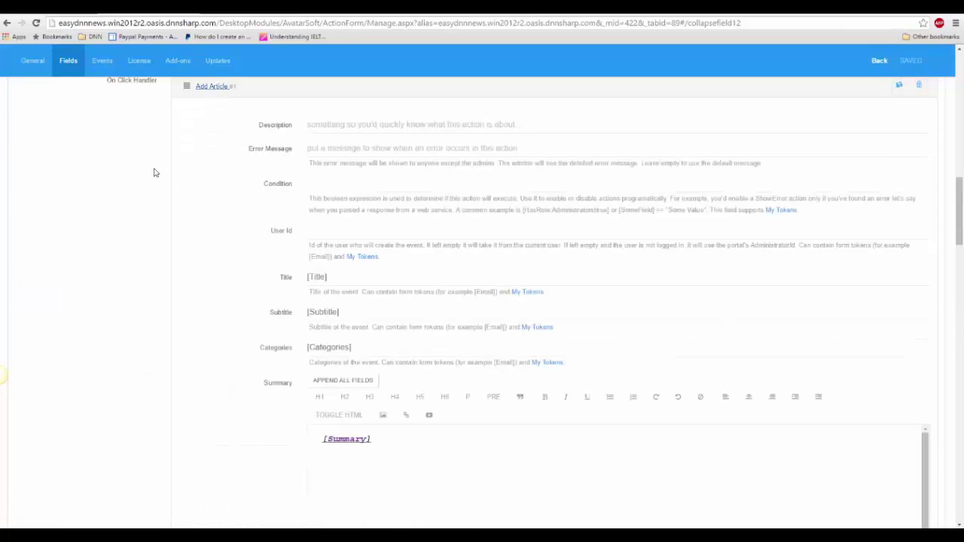
{"action": "scroll", "coordinate": [243, 179], "scroll_direction": "down", "scroll_amount": 2}
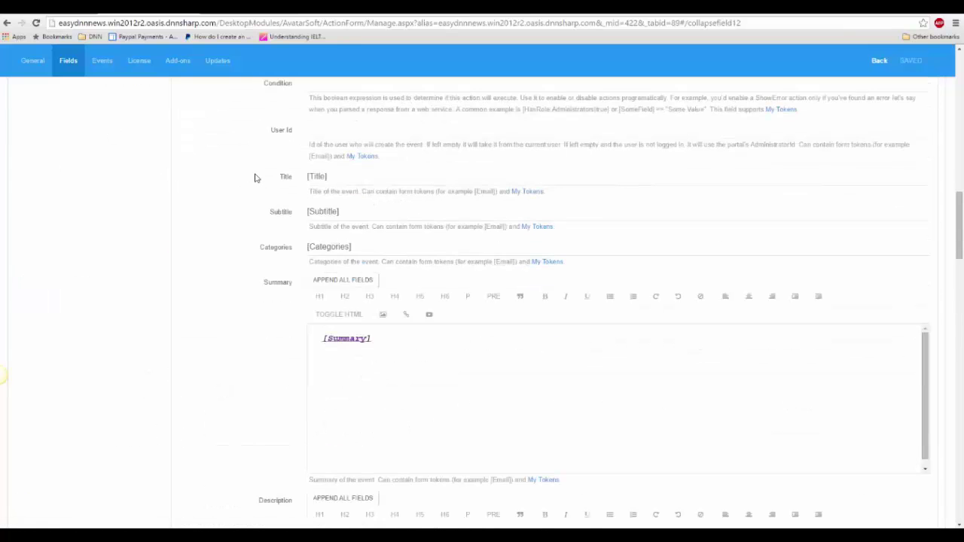
{"action": "scroll", "coordinate": [254, 180], "scroll_direction": "down", "scroll_amount": 3}
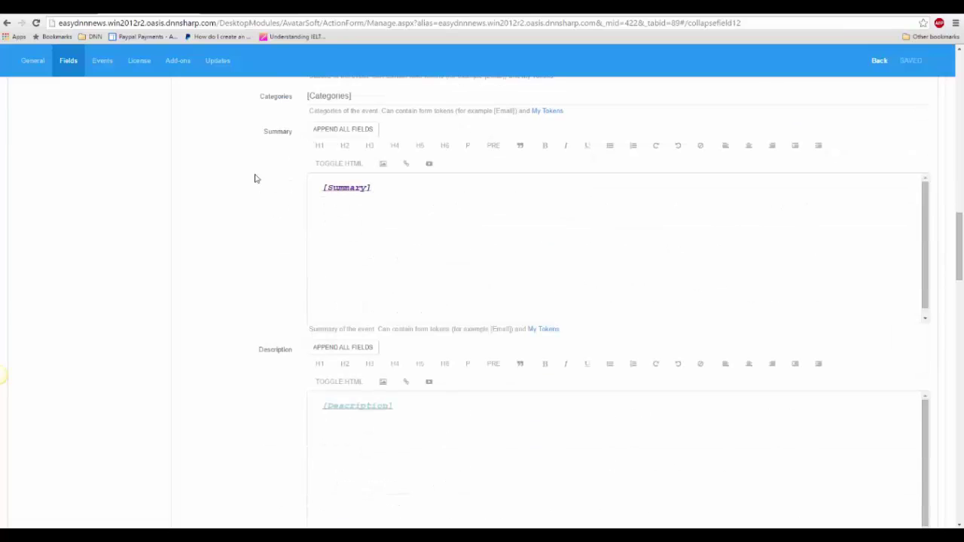
{"action": "scroll", "coordinate": [263, 174], "scroll_direction": "down", "scroll_amount": 7}
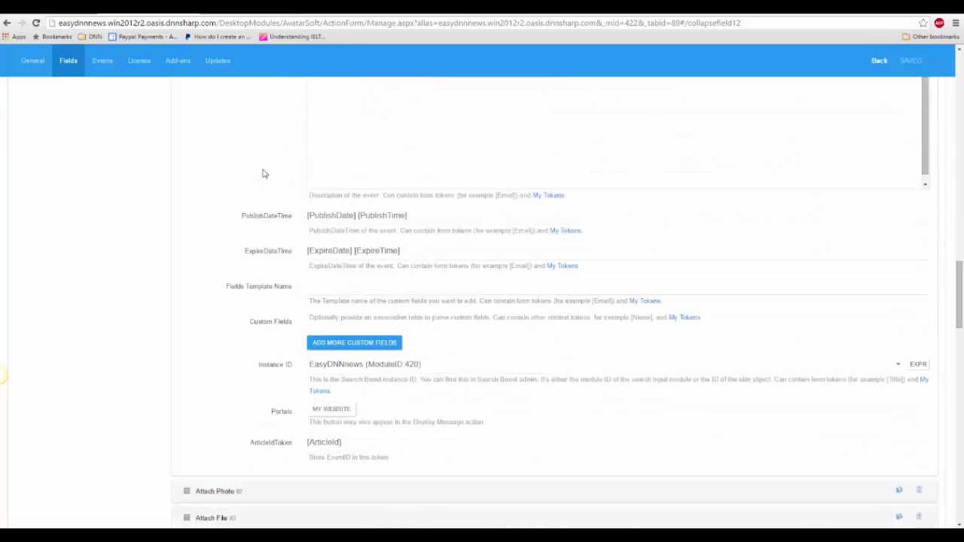
{"action": "scroll", "coordinate": [241, 196], "scroll_direction": "down", "scroll_amount": 3}
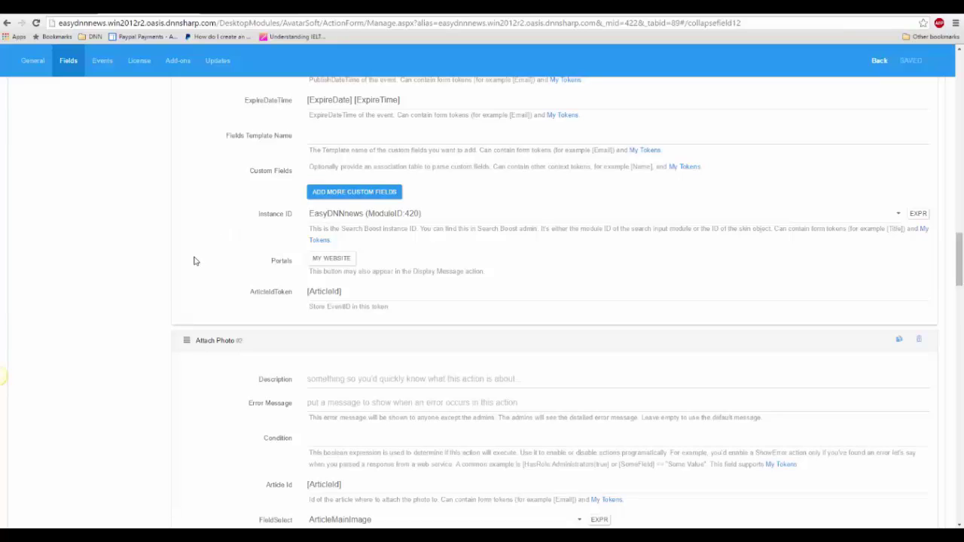
Examine the Attach Photo action's article ID token and the upload fields offered as its photo source
{"action": "scroll", "coordinate": [194, 260], "scroll_direction": "down", "scroll_amount": 3}
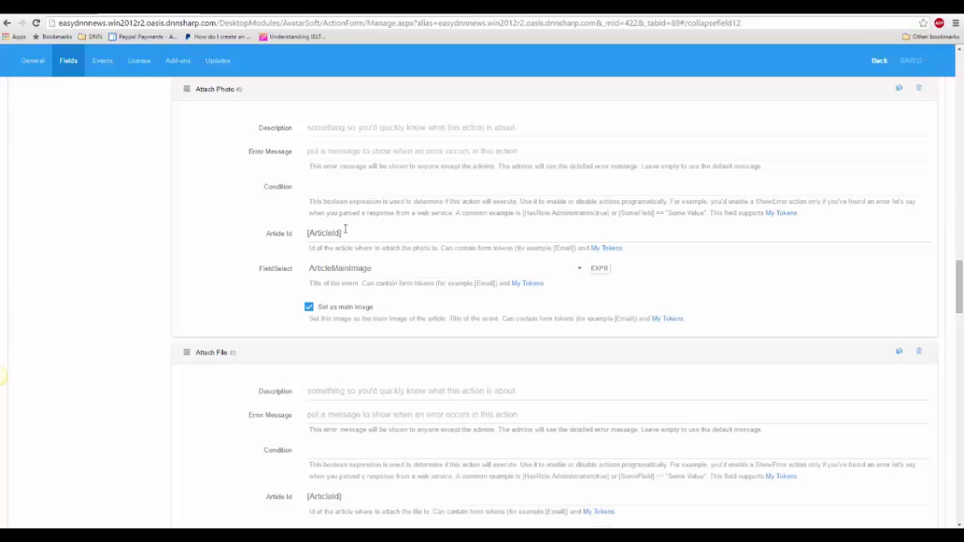
{"action": "left_click", "coordinate": [386, 269]}
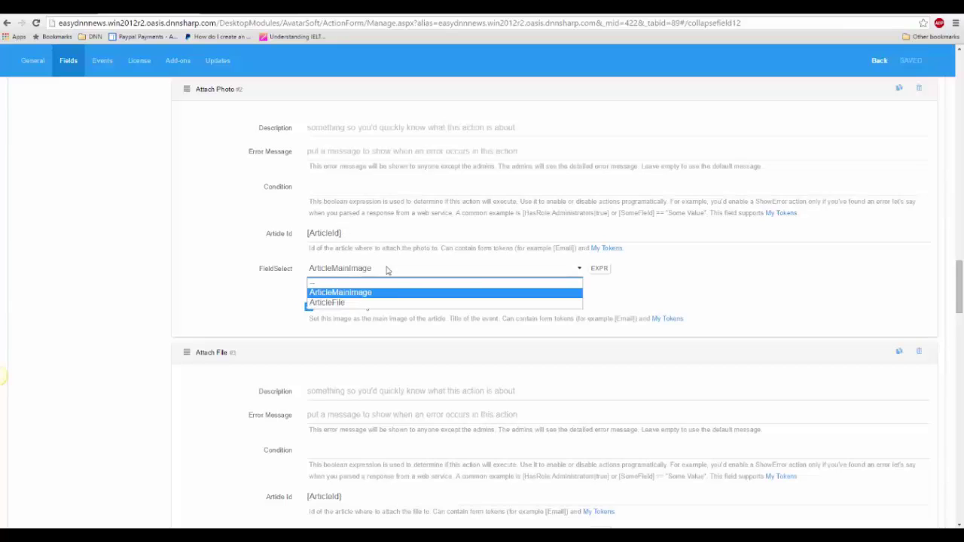
{"action": "left_click", "coordinate": [380, 269]}
Examine the Attach File action's article ID token and its source field selection
{"action": "scroll", "coordinate": [205, 247], "scroll_direction": "down", "scroll_amount": 3}
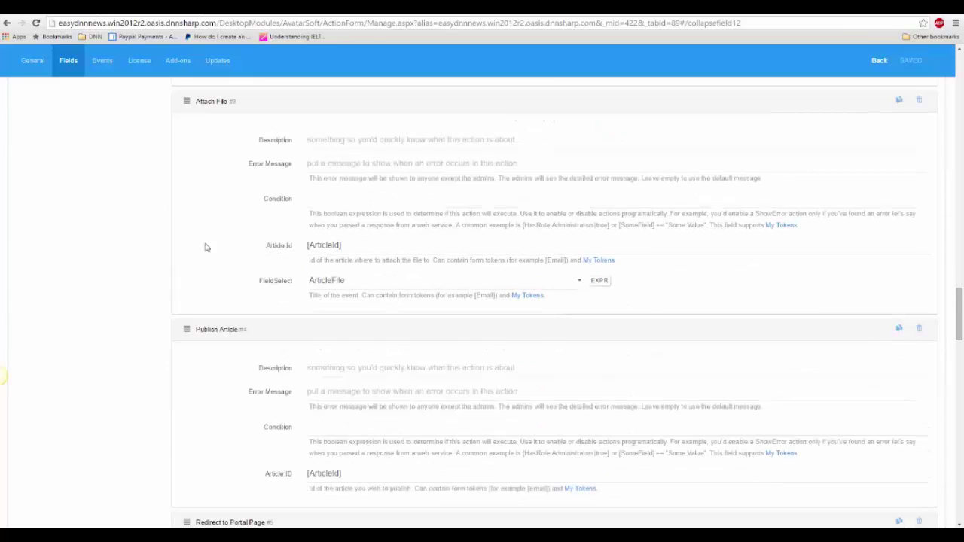
{"action": "scroll", "coordinate": [218, 238], "scroll_direction": "up", "scroll_amount": 3}
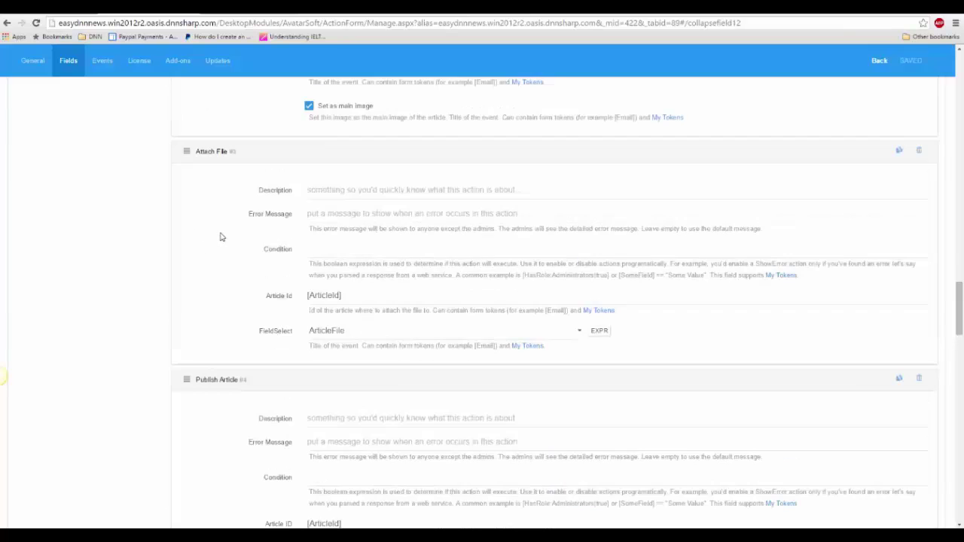
{"action": "scroll", "coordinate": [221, 237], "scroll_direction": "down", "scroll_amount": 4}
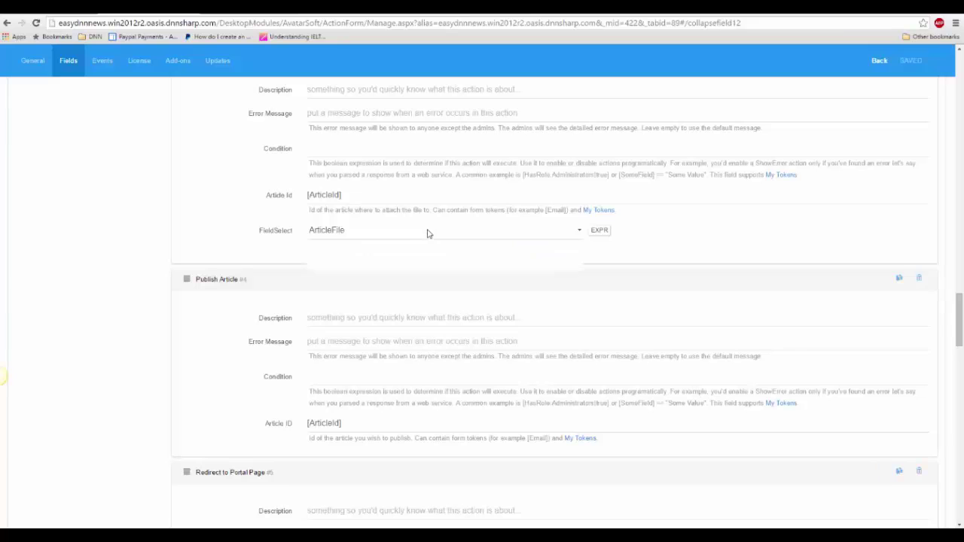
{"action": "left_click", "coordinate": [429, 234]}
Examine the settings of the Publish Article and Redirect to Portal Page actions
{"action": "scroll", "coordinate": [215, 235], "scroll_direction": "down", "scroll_amount": 1}
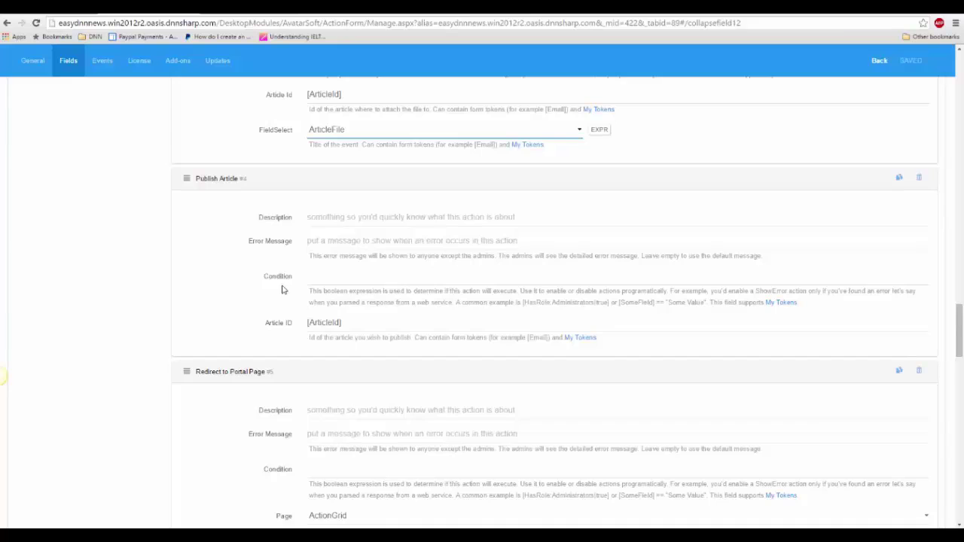
{"action": "scroll", "coordinate": [226, 286], "scroll_direction": "down", "scroll_amount": 3}
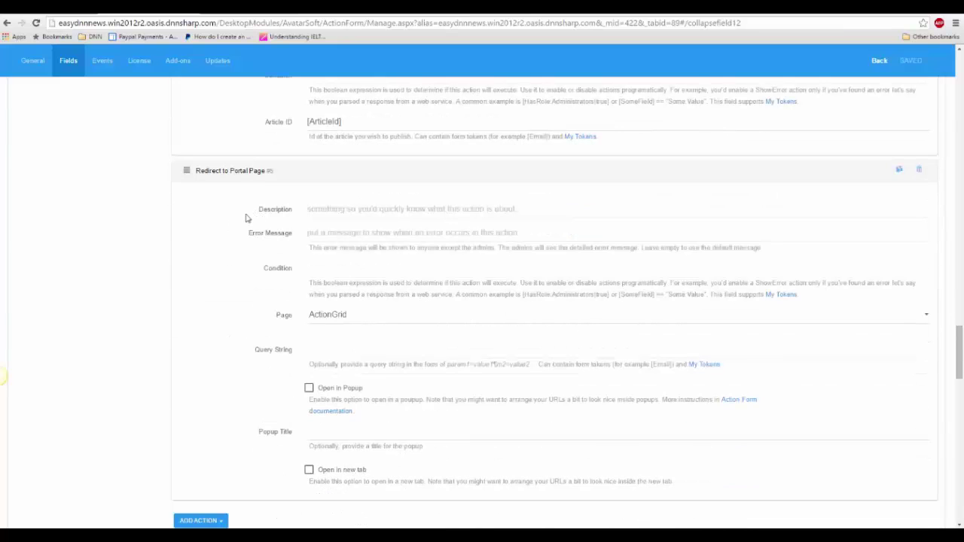
{"action": "scroll", "coordinate": [218, 256], "scroll_direction": "down", "scroll_amount": 2}
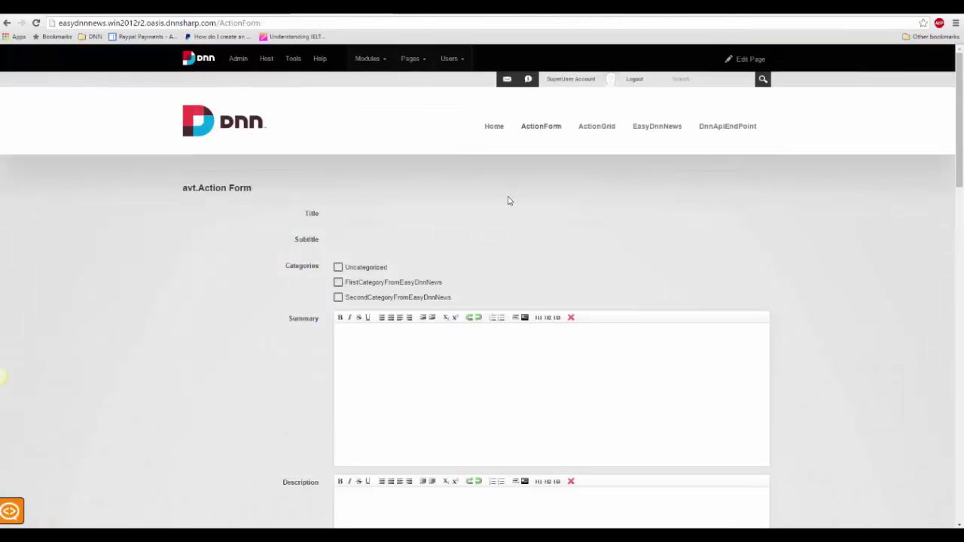
Enter "Title" as the article's title and "Sub" as its subtitle on the ActionForm page, and select the Uncategorized category
{"action": "left_click", "coordinate": [500, 212]}
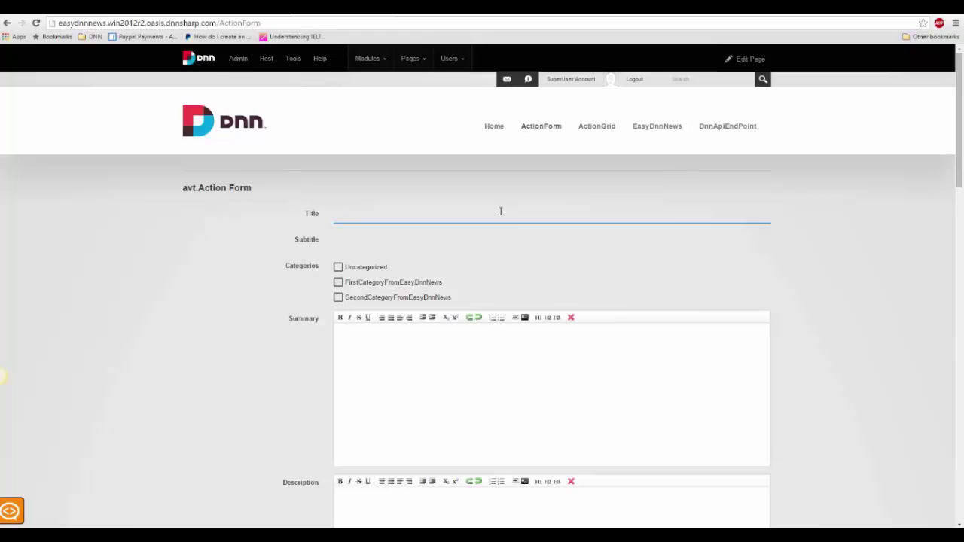
{"action": "type", "text": "Title"}
{"action": "key", "text": "Tab"}
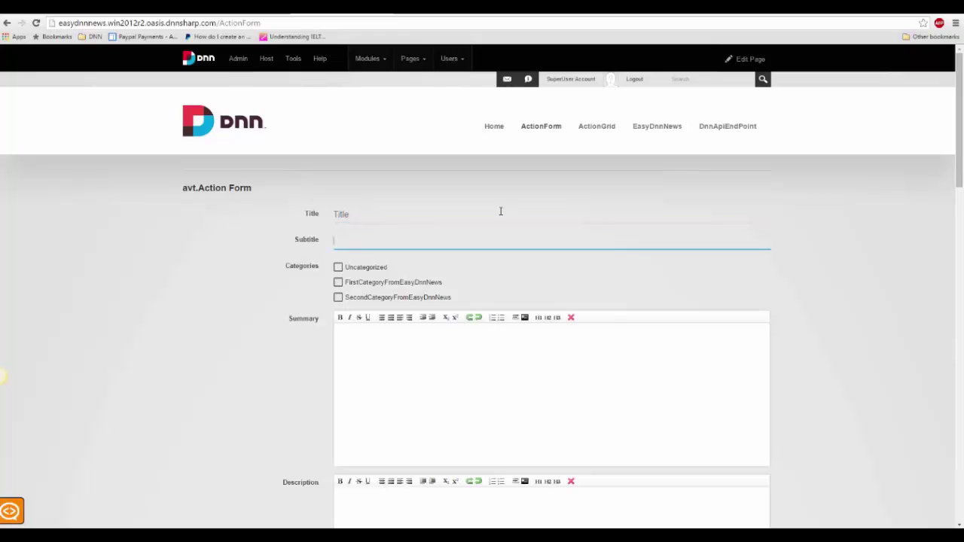
{"action": "type", "text": "Sub"}
{"action": "scroll", "coordinate": [500, 212], "scroll_direction": "down", "scroll_amount": 1}
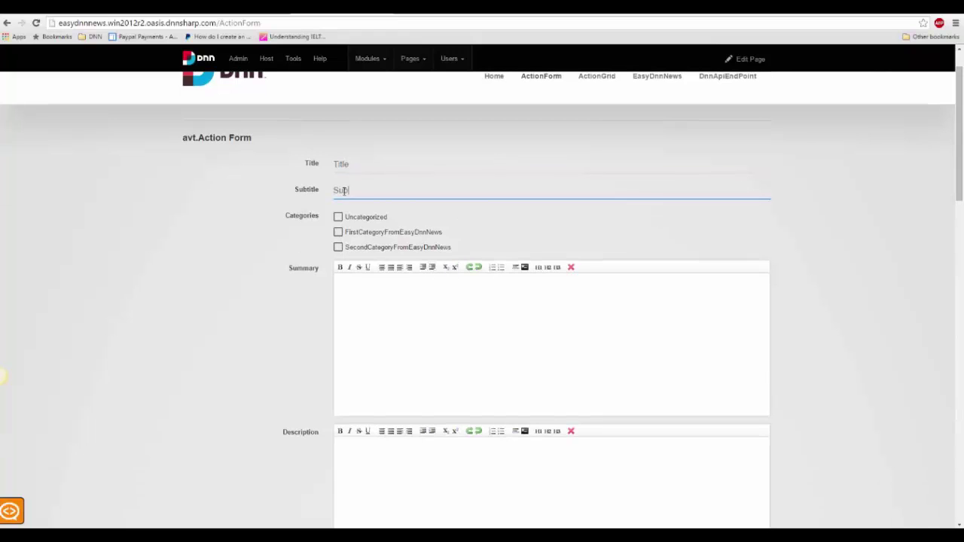
{"action": "key", "text": "Tab"}
{"action": "key", "text": "space"}
{"action": "scroll", "coordinate": [398, 250], "scroll_direction": "down", "scroll_amount": 1}
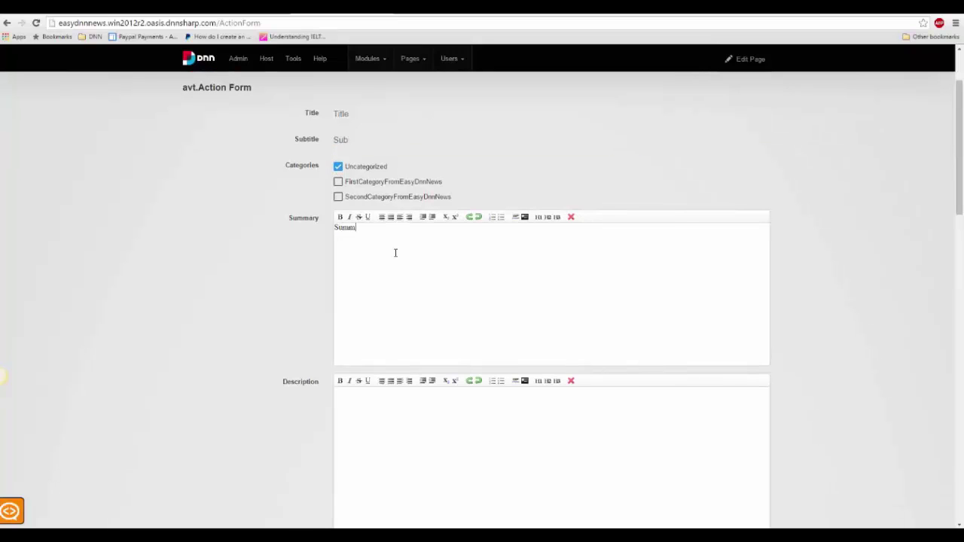
Enter "Summary" as the article's summary and "Description" as its description
{"action": "scroll", "coordinate": [442, 291], "scroll_direction": "down", "scroll_amount": 4}
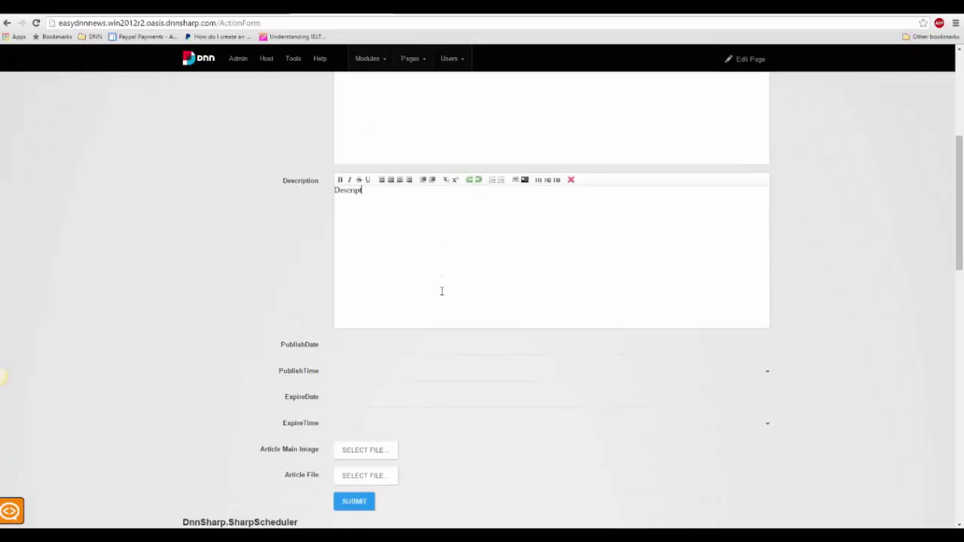
{"action": "scroll", "coordinate": [450, 294], "scroll_direction": "down", "scroll_amount": 3}
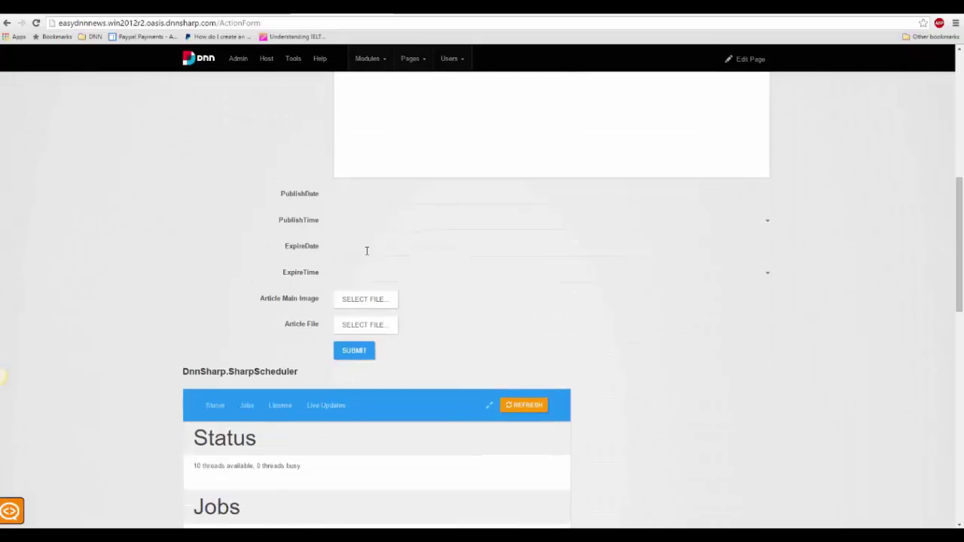
Set the article to publish on 9/23/2015 at 03:00 and expire on 9/26/2015 at 06:00
{"action": "left_click", "coordinate": [368, 196]}
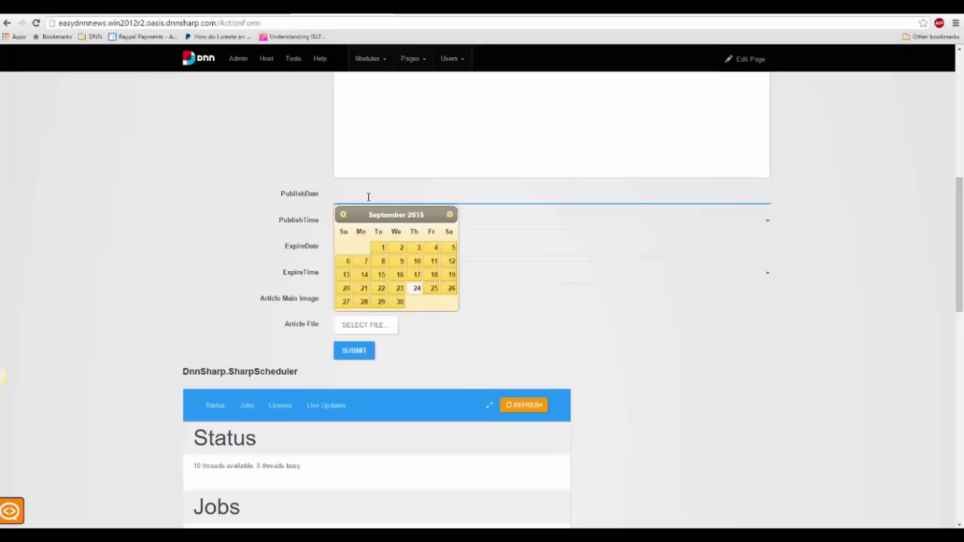
{"action": "left_click", "coordinate": [399, 287]}
{"action": "left_click", "coordinate": [369, 226]}
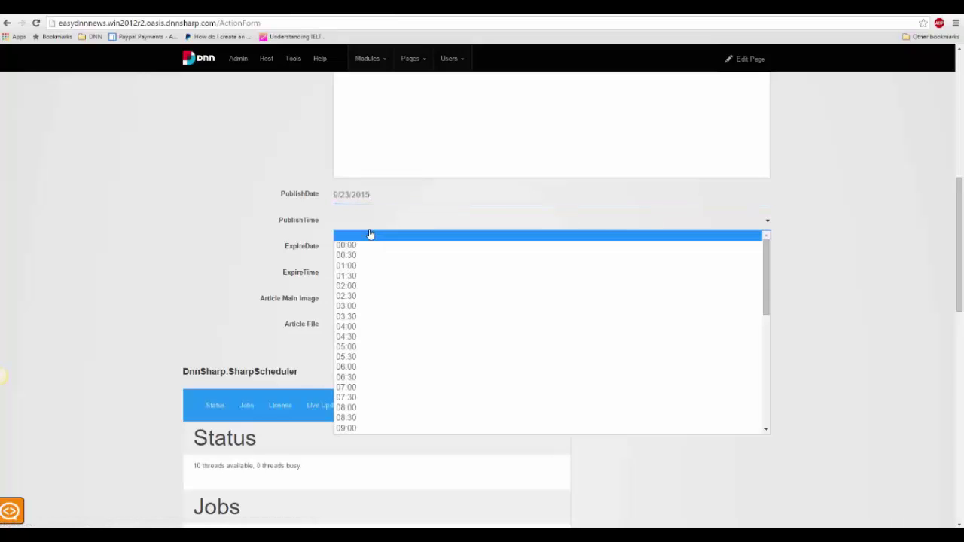
{"action": "left_click", "coordinate": [369, 306]}
{"action": "left_click", "coordinate": [361, 252]}
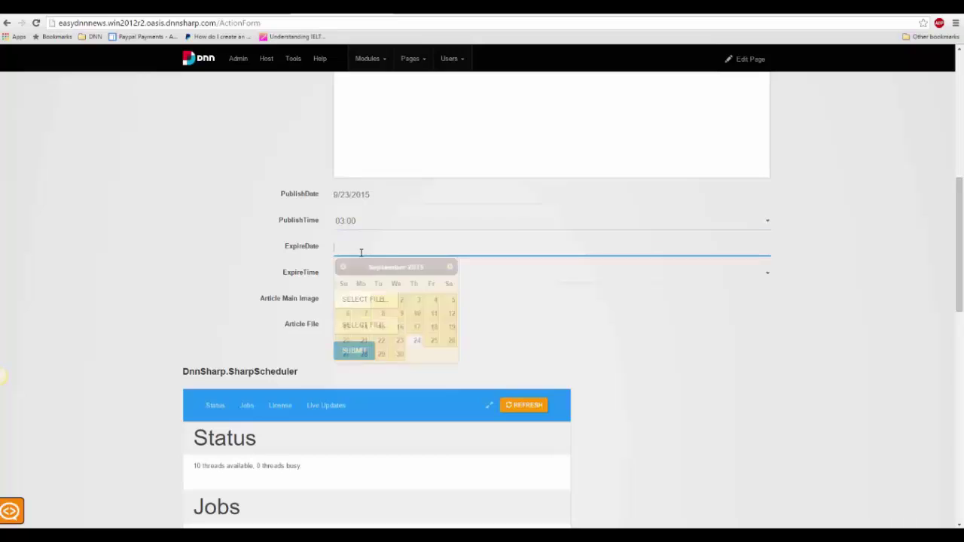
{"action": "left_click", "coordinate": [452, 341]}
{"action": "left_click", "coordinate": [391, 272]}
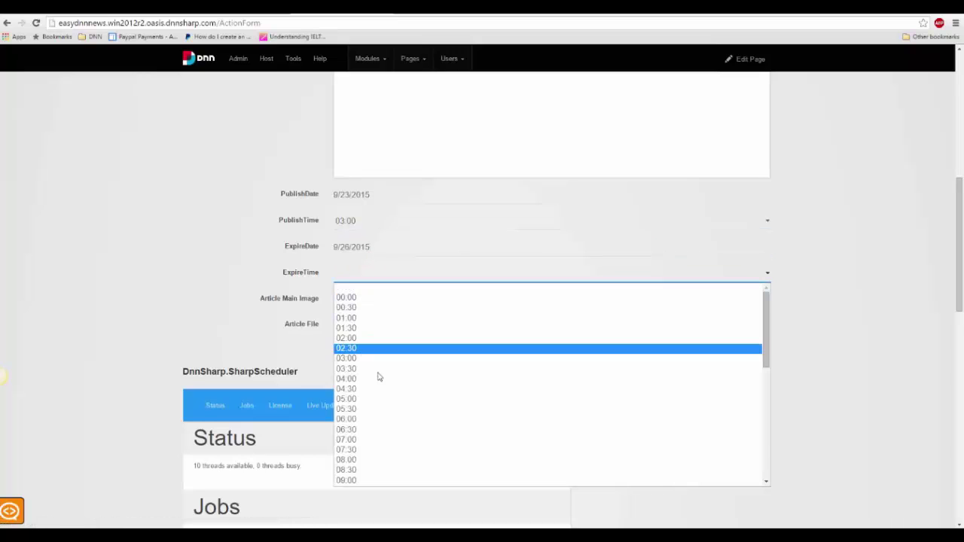
{"action": "left_click", "coordinate": [365, 420]}
Attach 3yY2qdu.jpg as the article's main image and submit the form
{"action": "left_click", "coordinate": [357, 299]}
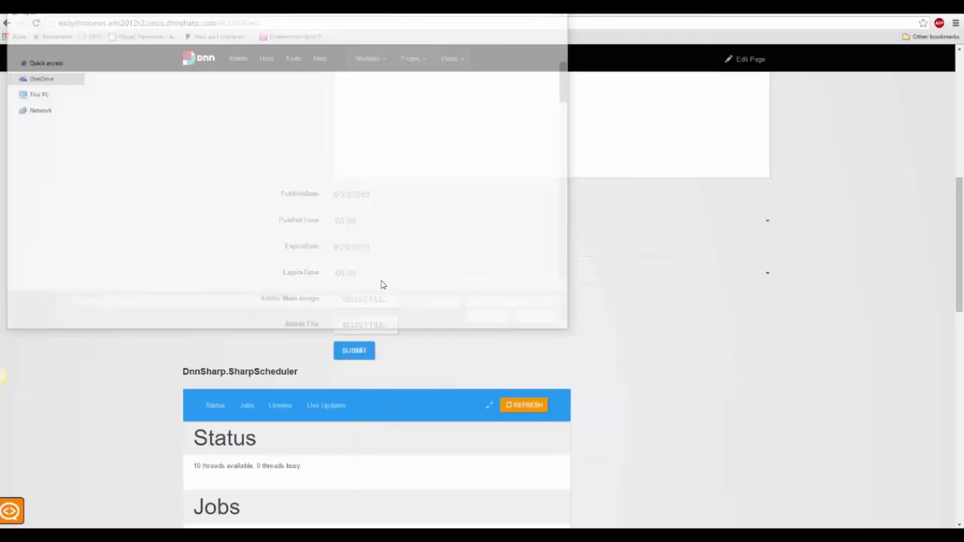
{"action": "double_click", "coordinate": [120, 160]}
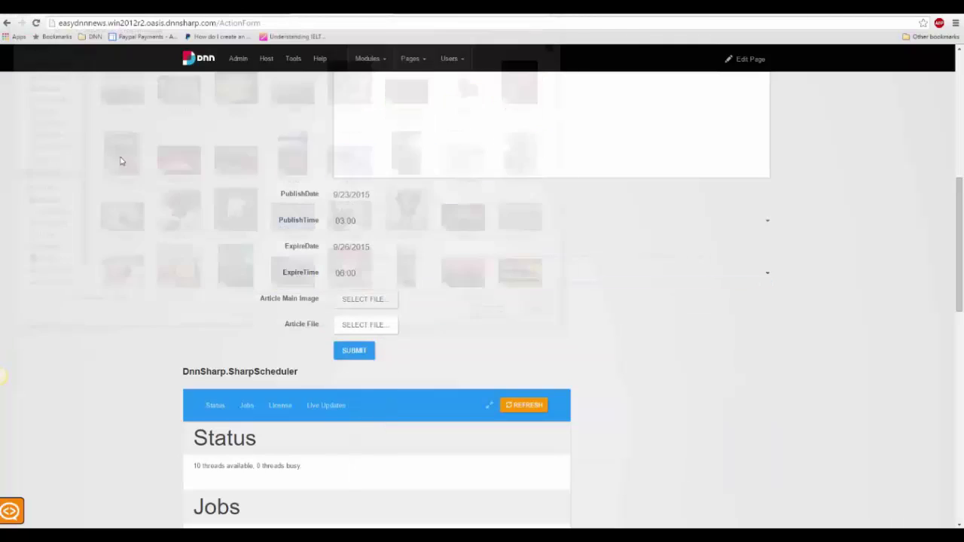
{"action": "scroll", "coordinate": [503, 293], "scroll_direction": "down", "scroll_amount": 3}
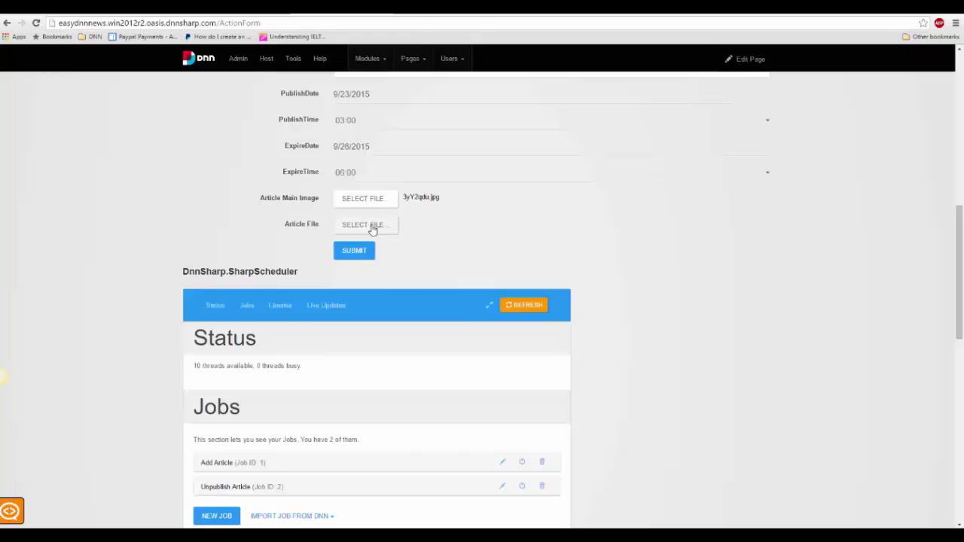
{"action": "left_click", "coordinate": [359, 251]}
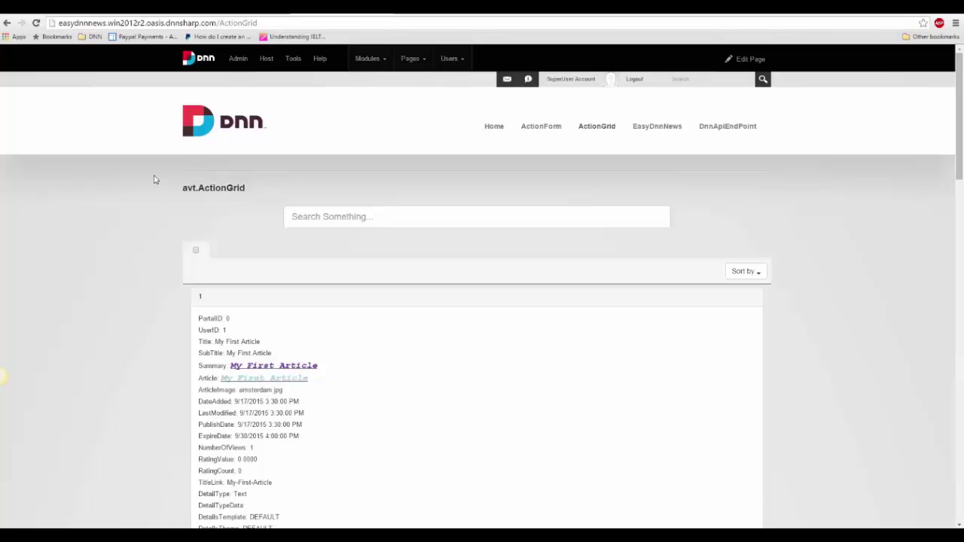
Examine the submitted article's record in the ActionGrid listing, including its texts, image, dates, approval state and category
{"action": "scroll", "coordinate": [154, 180], "scroll_direction": "down", "scroll_amount": 18}
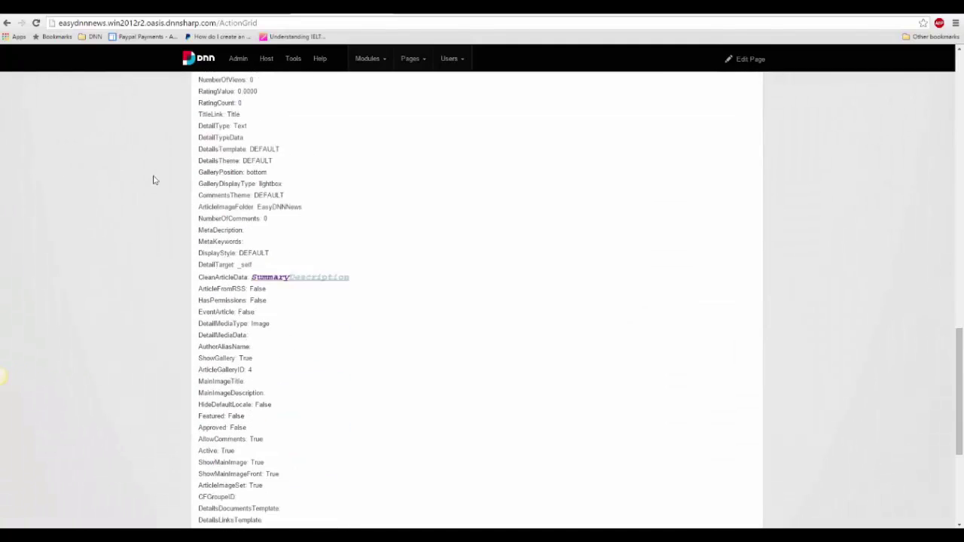
{"action": "scroll", "coordinate": [153, 180], "scroll_direction": "down", "scroll_amount": 3}
{"action": "scroll", "coordinate": [154, 179], "scroll_direction": "up", "scroll_amount": 7}
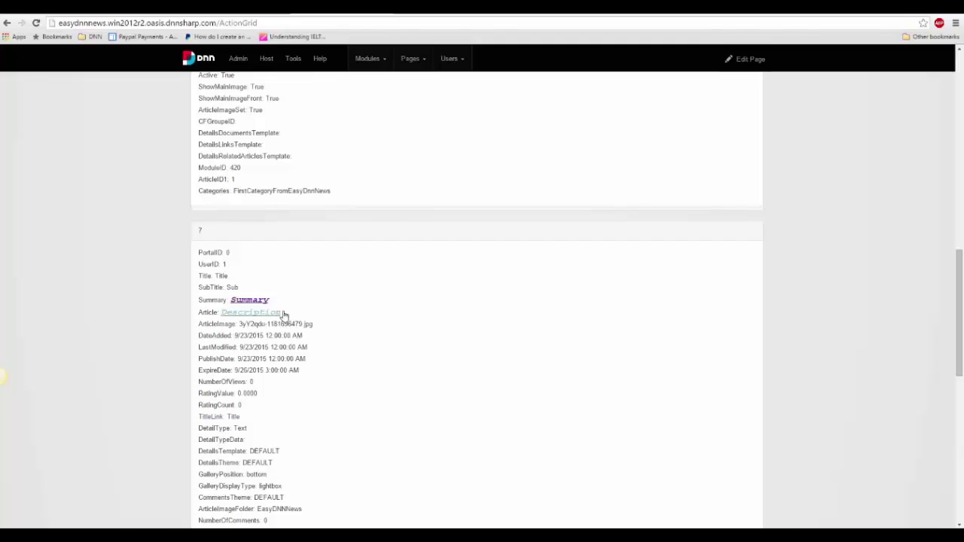
{"action": "scroll", "coordinate": [284, 315], "scroll_direction": "down", "scroll_amount": 1}
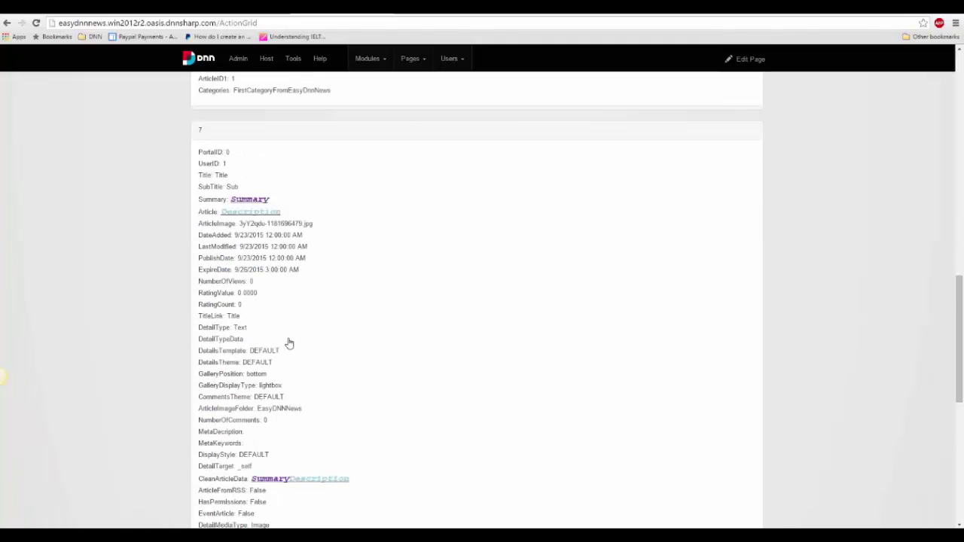
{"action": "scroll", "coordinate": [289, 344], "scroll_direction": "down", "scroll_amount": 5}
{"action": "scroll", "coordinate": [289, 343], "scroll_direction": "up", "scroll_amount": 2}
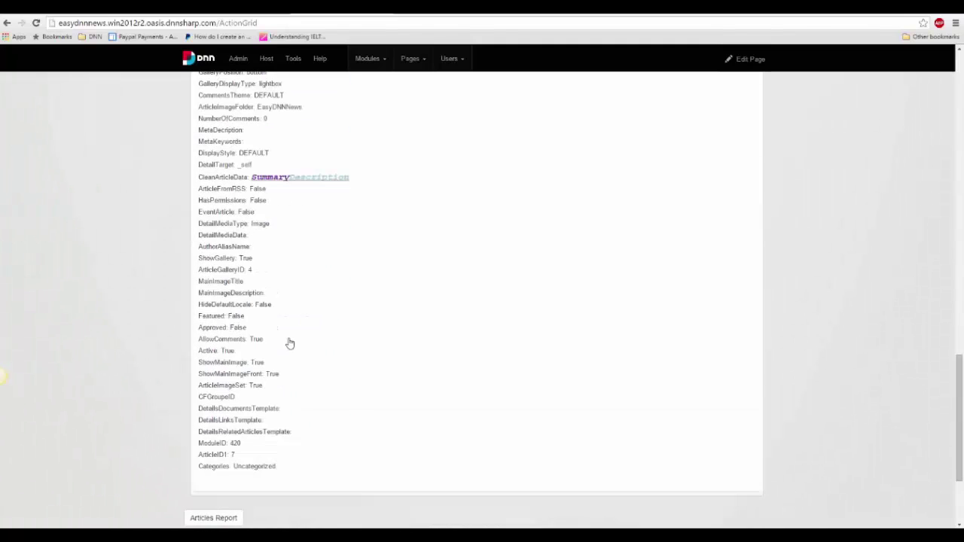
{"action": "scroll", "coordinate": [289, 344], "scroll_direction": "up", "scroll_amount": 4}
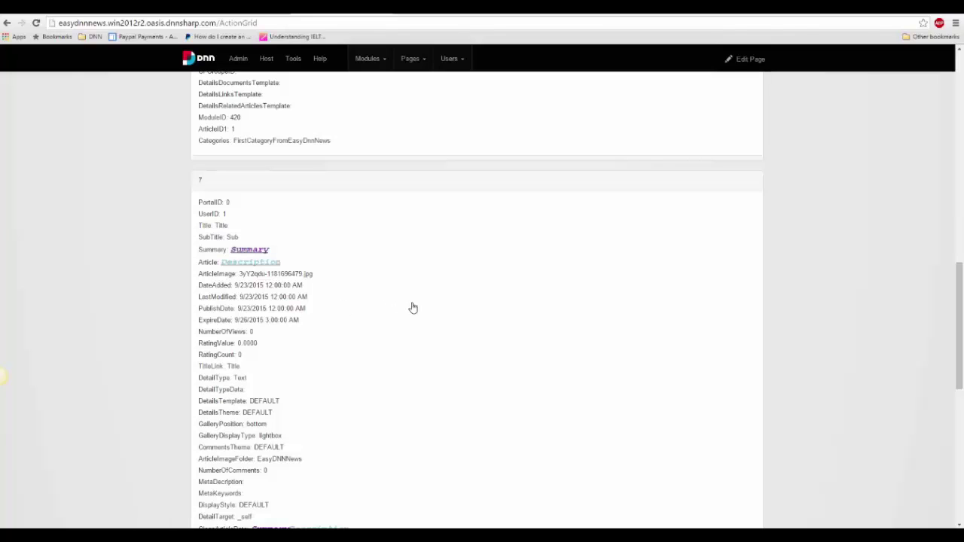
{"action": "scroll", "coordinate": [412, 309], "scroll_direction": "up", "scroll_amount": 8}
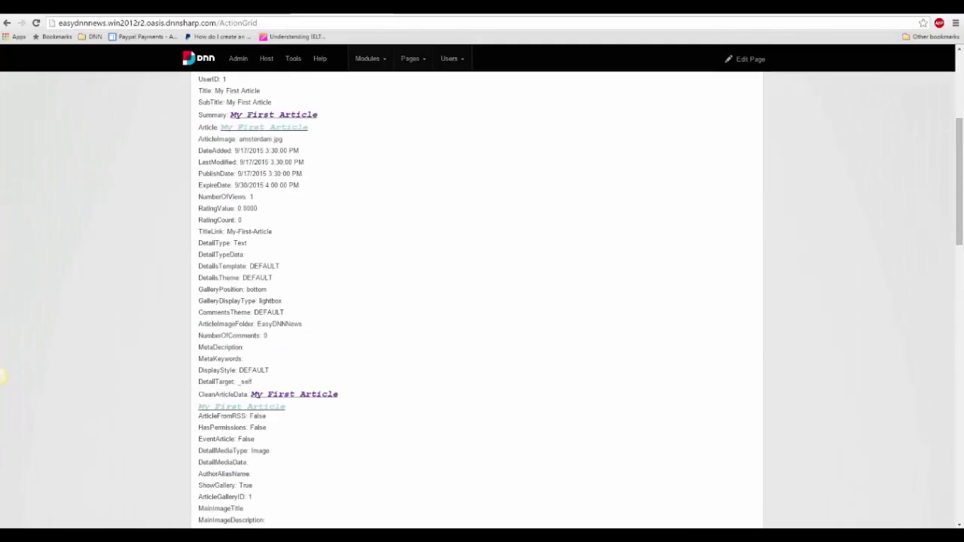
{"action": "scroll", "coordinate": [2, 378], "scroll_direction": "down", "scroll_amount": 10}
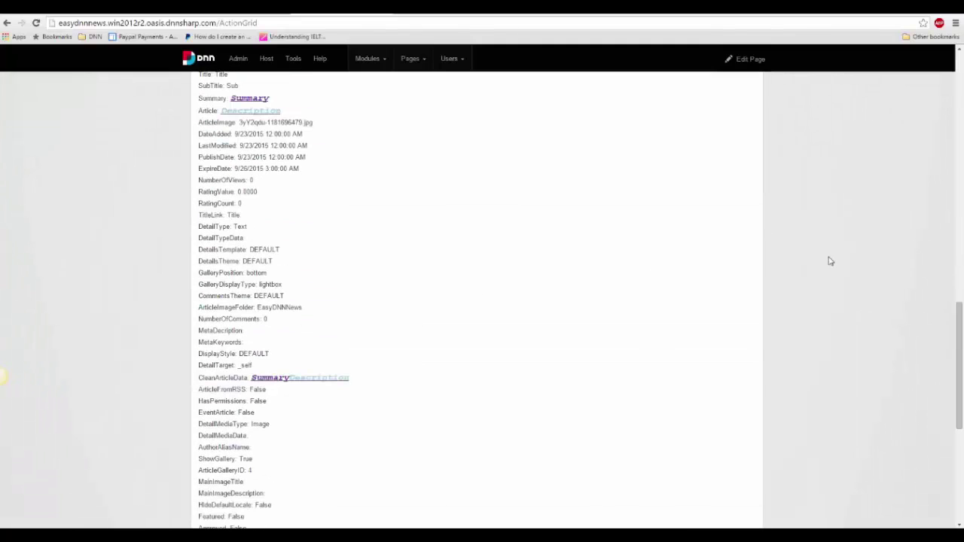
{"action": "scroll", "coordinate": [837, 260], "scroll_direction": "up", "scroll_amount": 10}
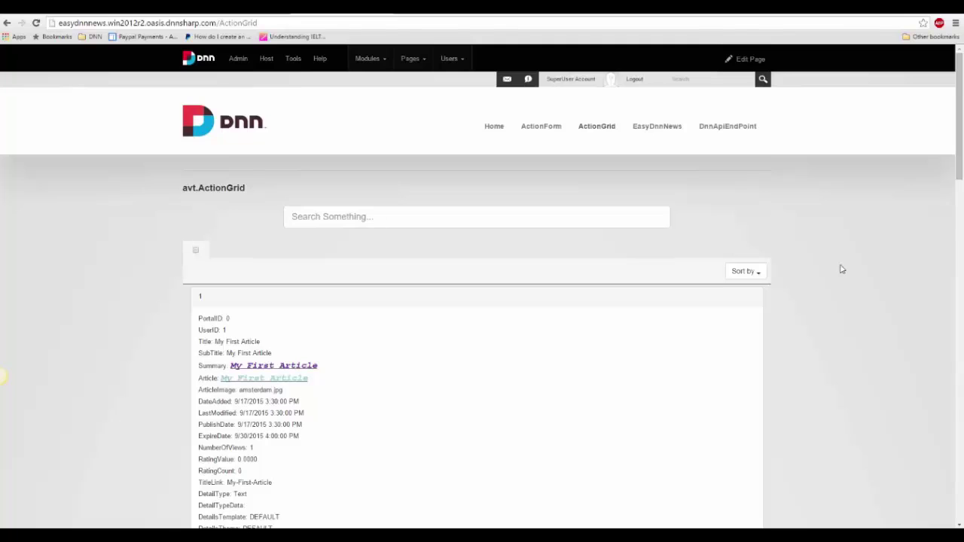
Approve the "Title" article on the EasyDnnNews page and open the article manager
{"action": "left_click", "coordinate": [660, 128]}
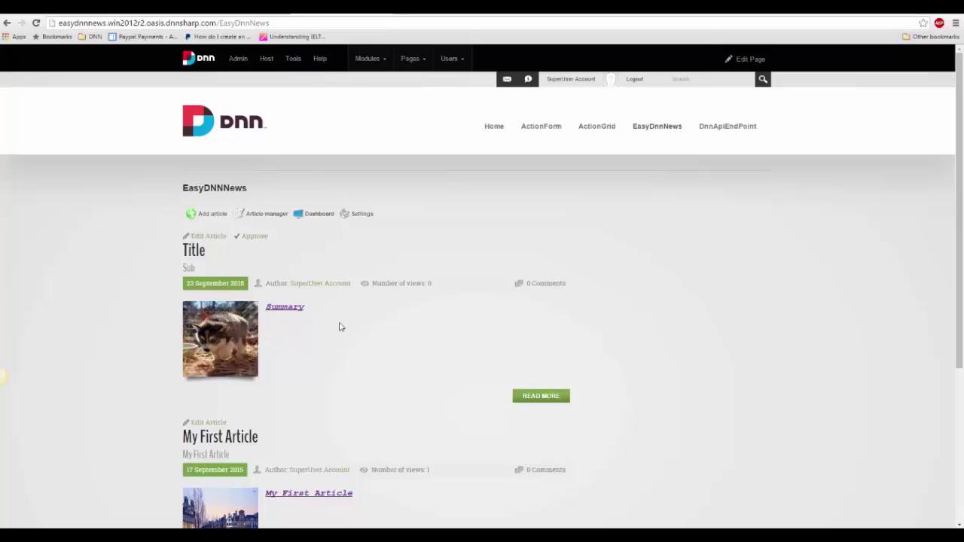
{"action": "left_click", "coordinate": [256, 238]}
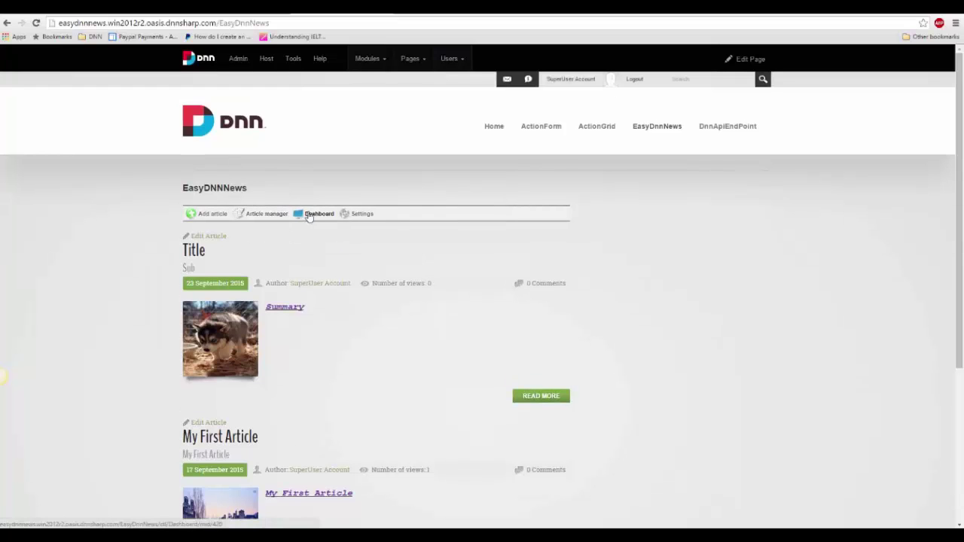
{"action": "left_click", "coordinate": [256, 215]}
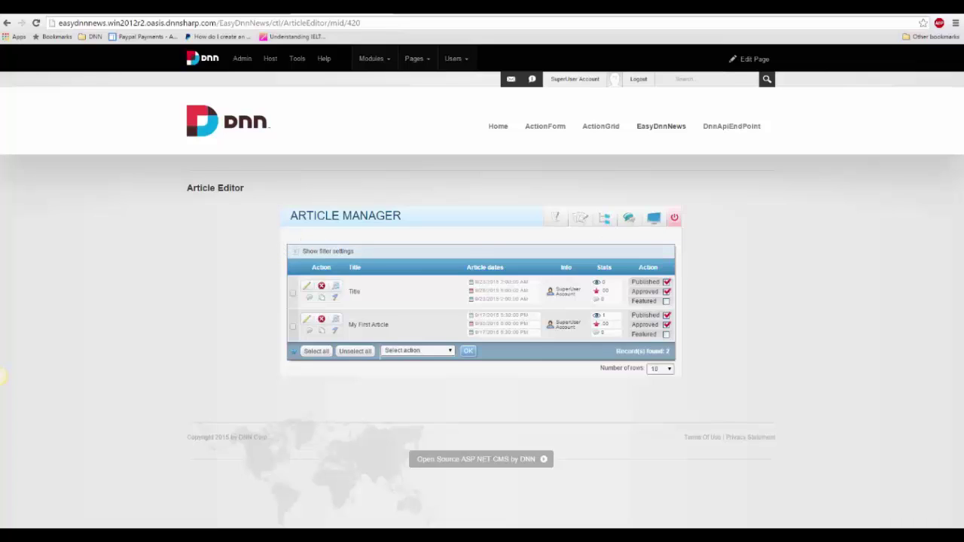
Put the ActionGrid page in edit mode and open the grid's management settings in full screen
{"action": "left_click", "coordinate": [613, 134]}
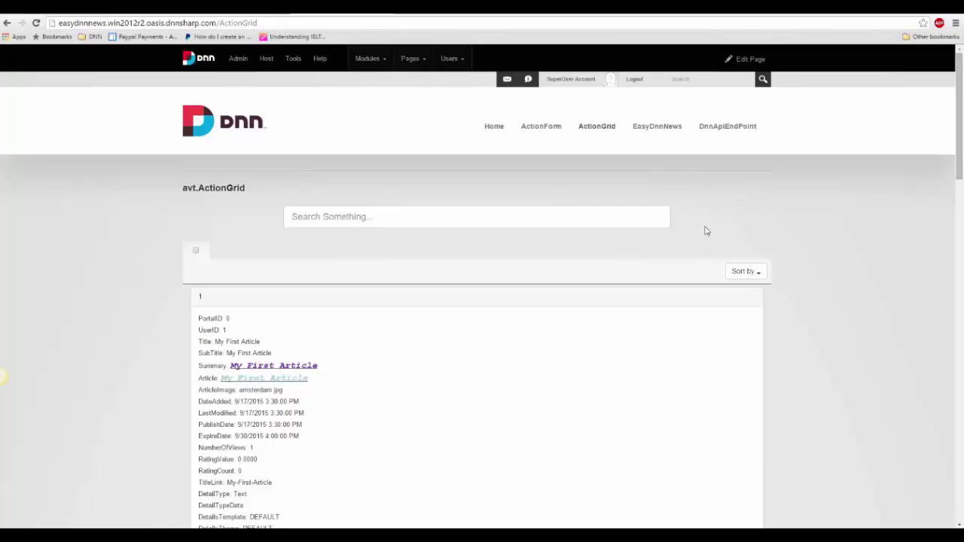
{"action": "mouse_move", "coordinate": [746, 58]}
{"action": "left_click", "coordinate": [726, 90]}
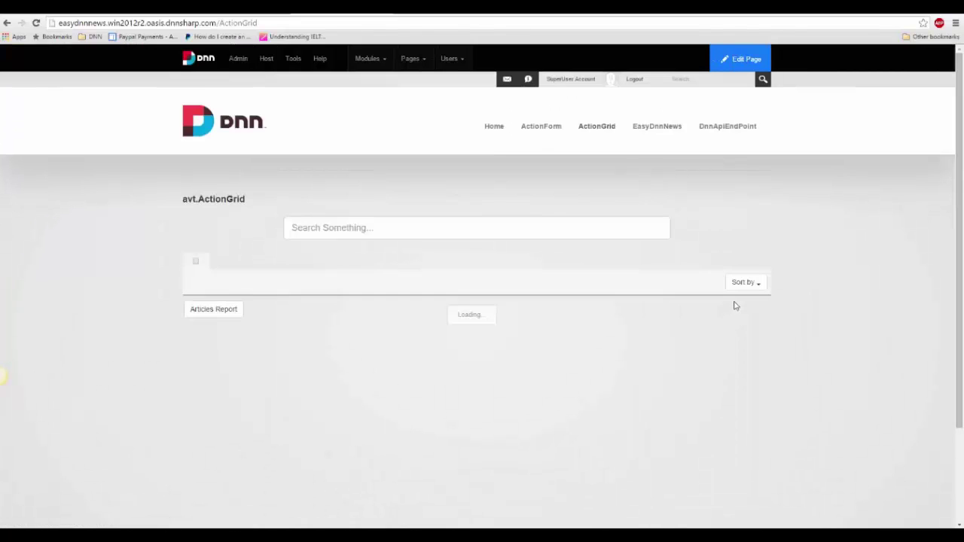
{"action": "mouse_move", "coordinate": [744, 190]}
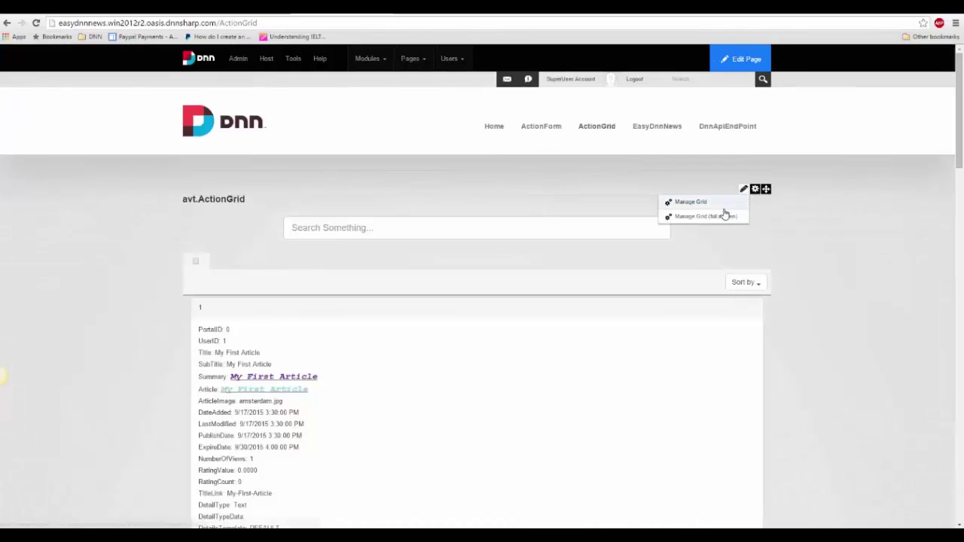
{"action": "left_click", "coordinate": [721, 216]}
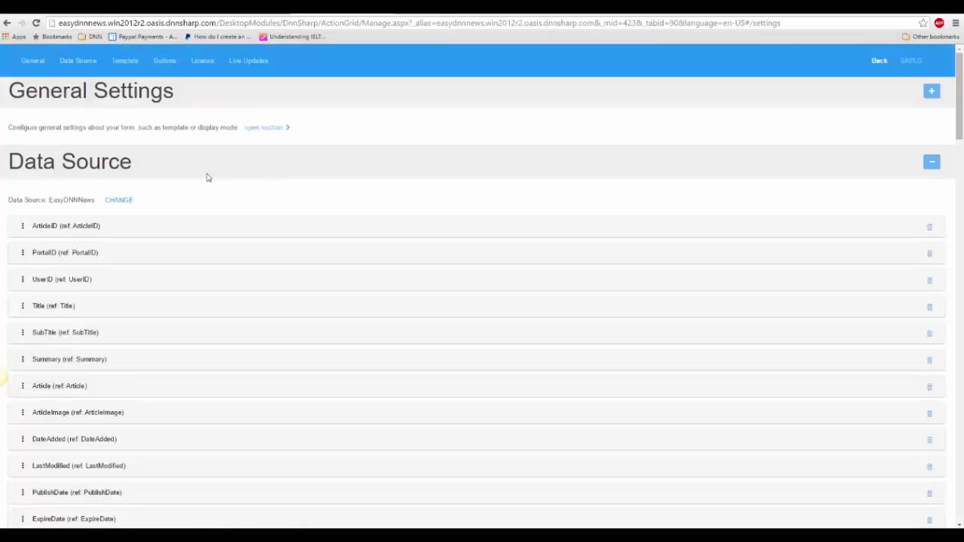
Examine the grid's data source options with EasyDnnNews as the source, and return to the settings without updating
{"action": "left_click", "coordinate": [119, 201]}
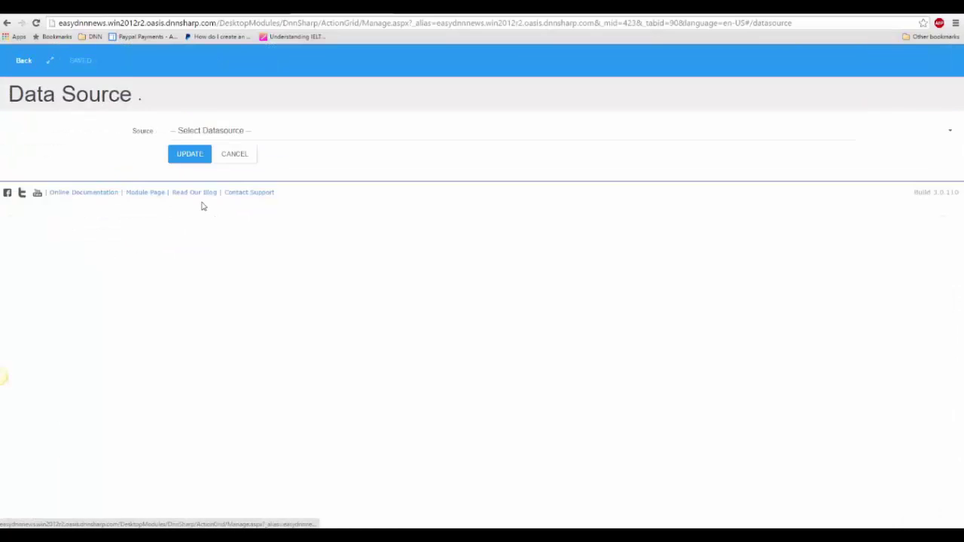
{"action": "left_click", "coordinate": [242, 134]}
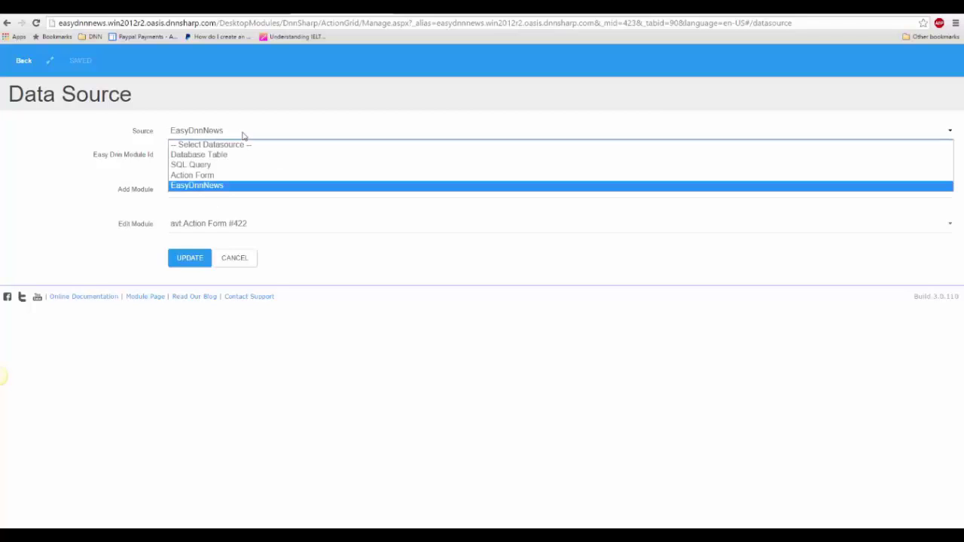
{"action": "left_click", "coordinate": [232, 187]}
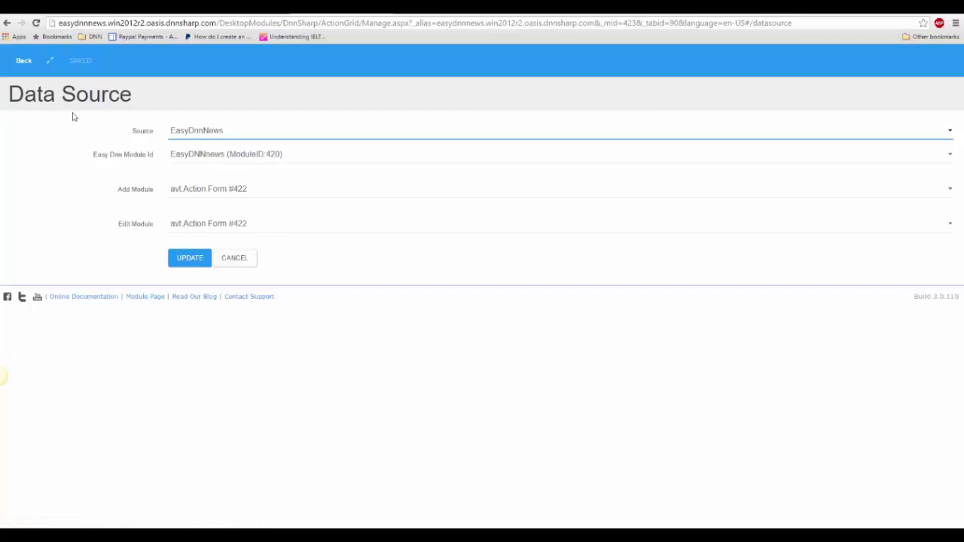
{"action": "left_click", "coordinate": [27, 62]}
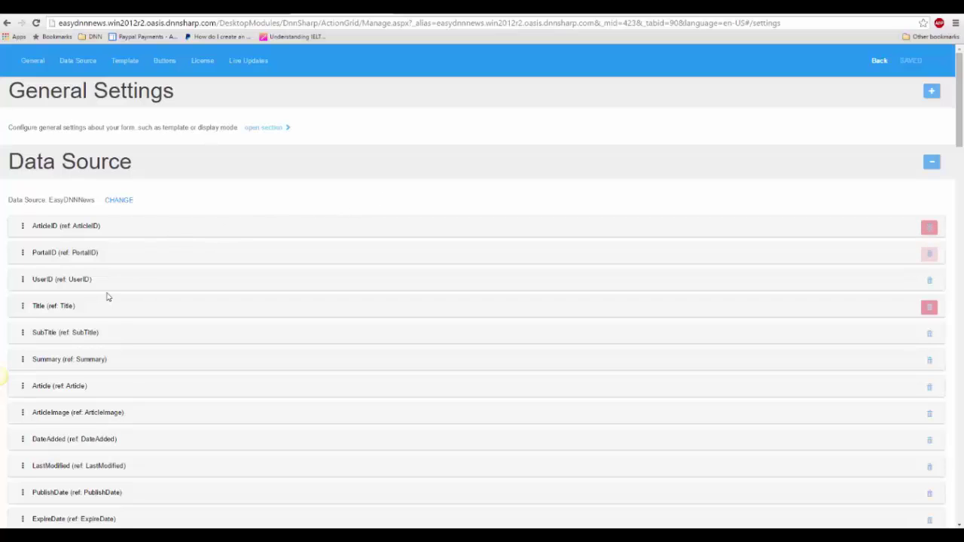
Review the grid's data source fields, template layout, item buttons and grid buttons
{"action": "scroll", "coordinate": [109, 295], "scroll_direction": "down", "scroll_amount": 7}
{"action": "scroll", "coordinate": [113, 298], "scroll_direction": "down", "scroll_amount": 10}
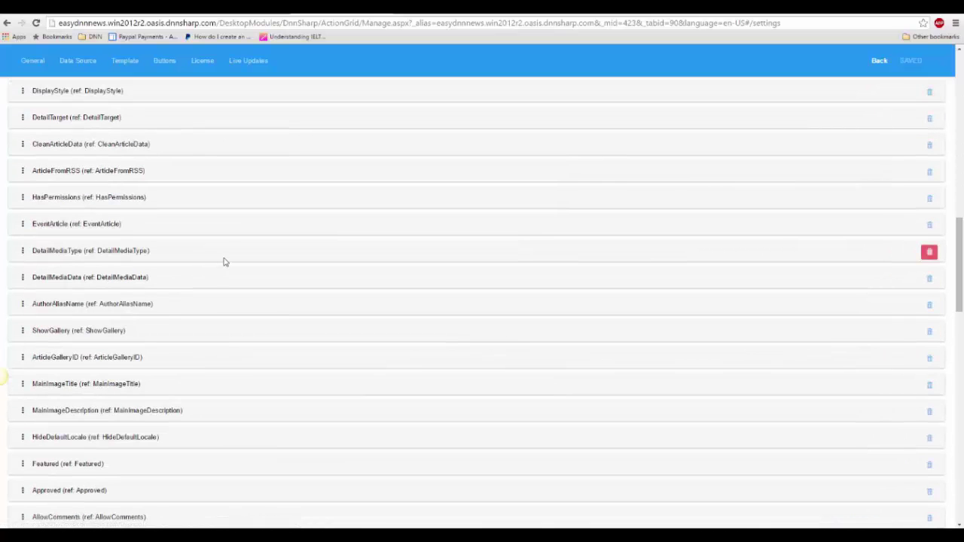
{"action": "scroll", "coordinate": [236, 256], "scroll_direction": "down", "scroll_amount": 2}
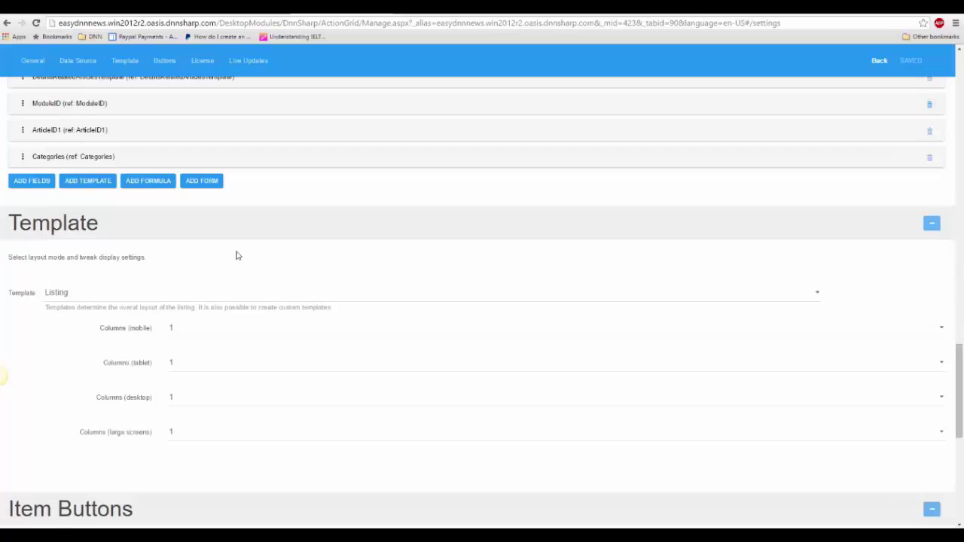
{"action": "scroll", "coordinate": [236, 256], "scroll_direction": "down", "scroll_amount": 5}
{"action": "scroll", "coordinate": [254, 236], "scroll_direction": "down", "scroll_amount": 2}
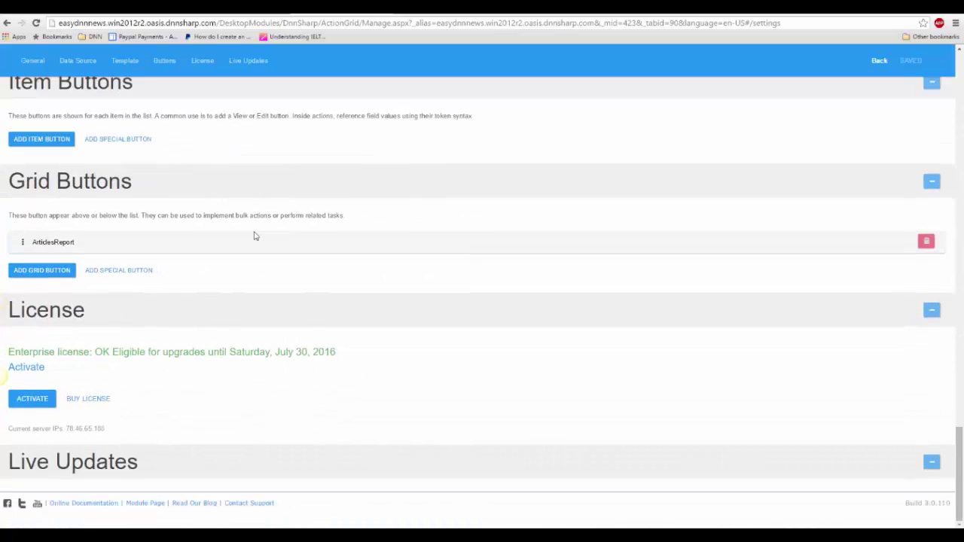
Examine the ArticlesReport grid button's permissions and final actions, and return to the ActionGrid page
{"action": "left_click", "coordinate": [66, 244]}
{"action": "scroll", "coordinate": [368, 155], "scroll_direction": "down", "scroll_amount": 5}
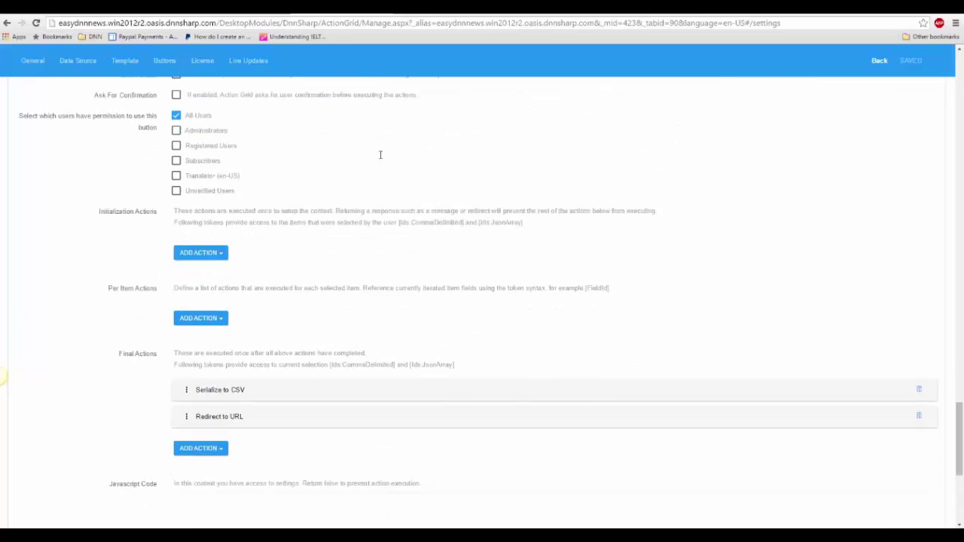
{"action": "scroll", "coordinate": [378, 158], "scroll_direction": "down", "scroll_amount": 3}
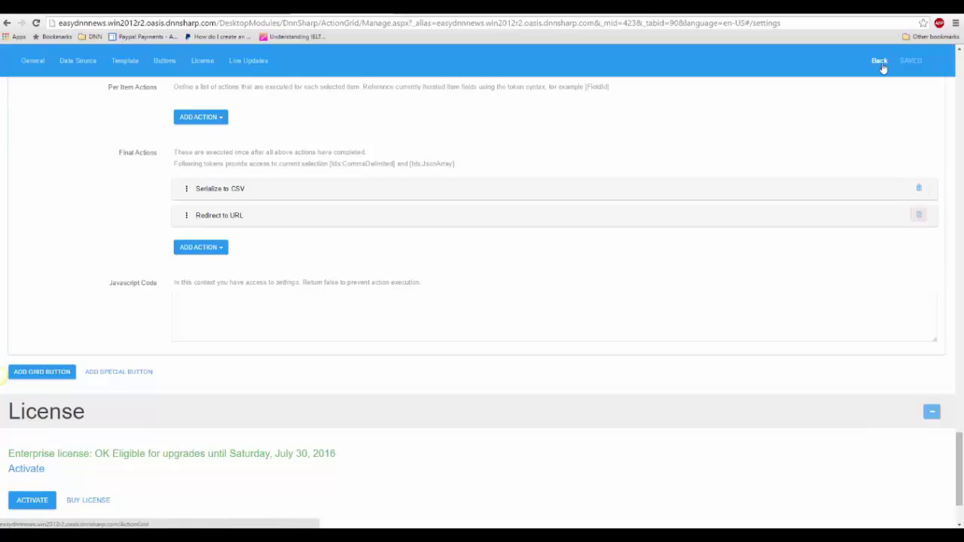
{"action": "left_click", "coordinate": [879, 63]}
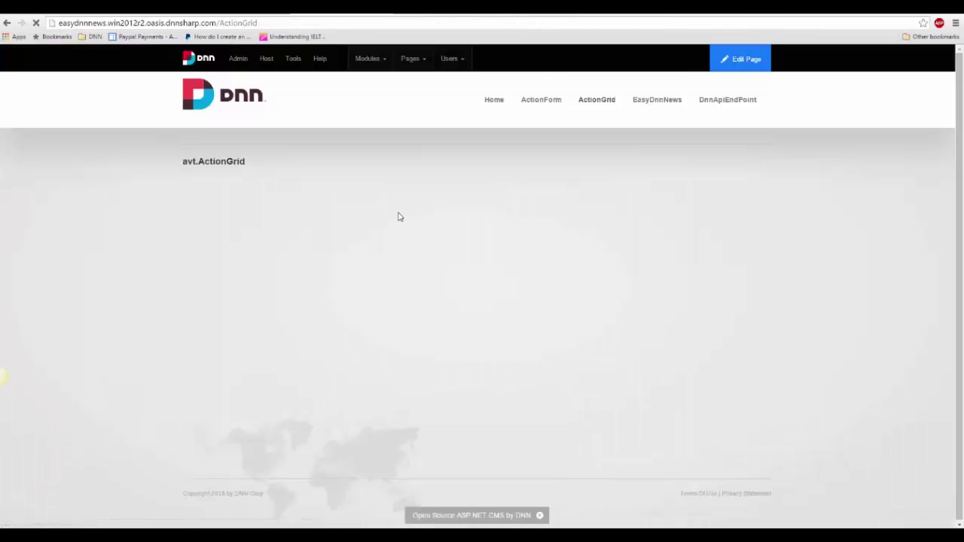
Run the Articles Report below the grid's article list and dismiss the CSV save dialog without saving
{"action": "scroll", "coordinate": [474, 204], "scroll_direction": "down", "scroll_amount": 6}
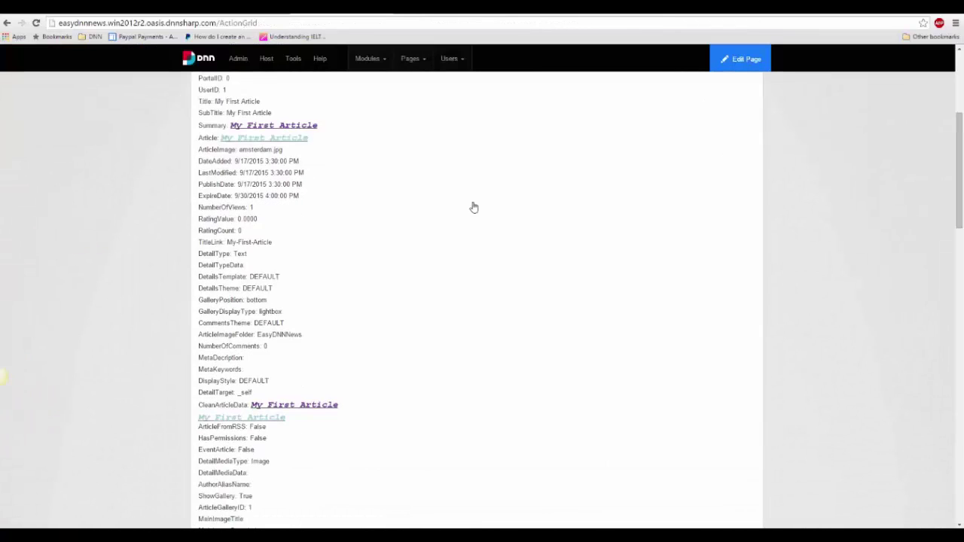
{"action": "scroll", "coordinate": [475, 204], "scroll_direction": "down", "scroll_amount": 10}
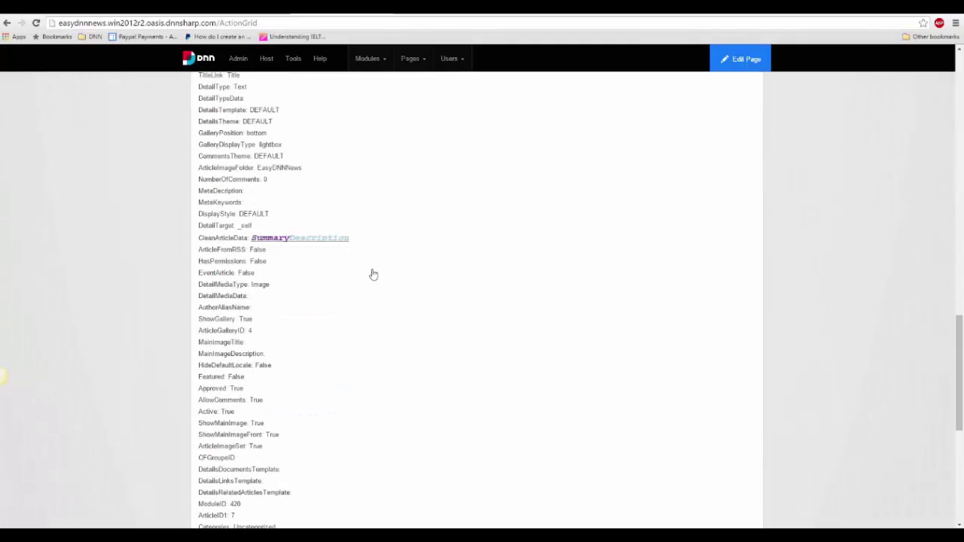
{"action": "scroll", "coordinate": [391, 286], "scroll_direction": "down", "scroll_amount": 3}
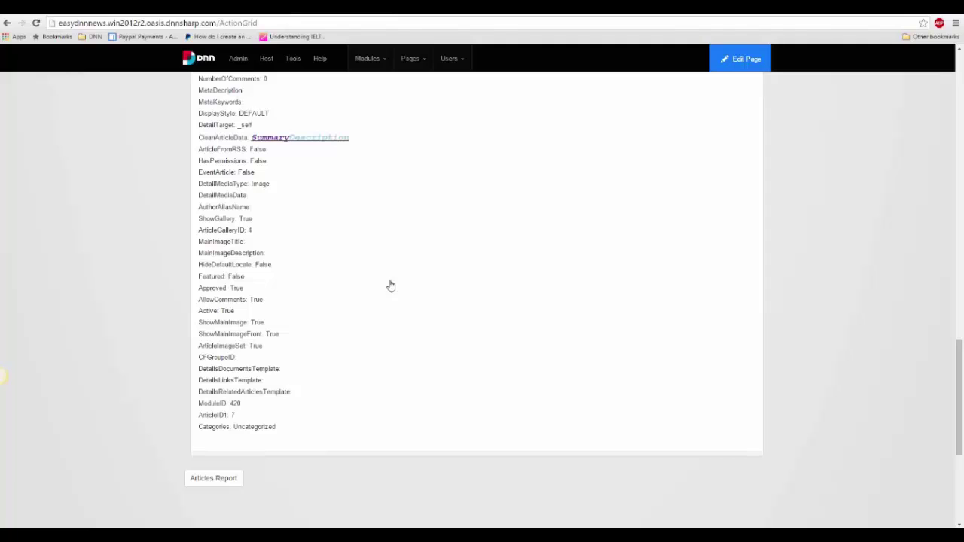
{"action": "left_click", "coordinate": [219, 478]}
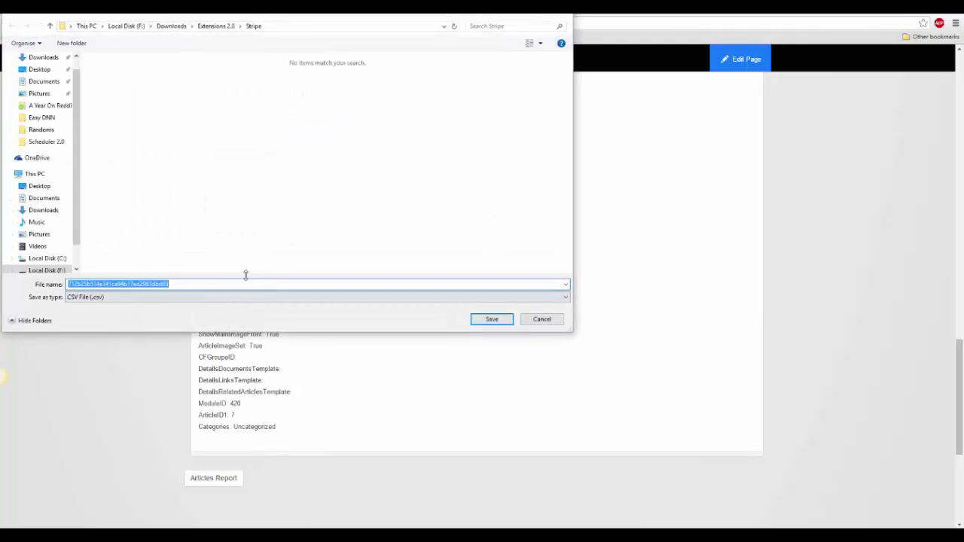
{"action": "left_click", "coordinate": [547, 319]}
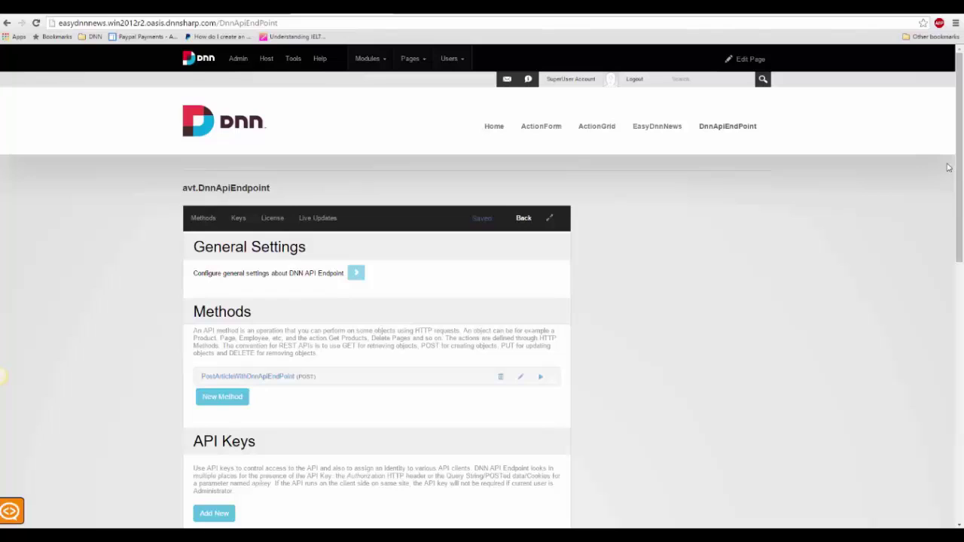
Open the PostArticleWithDnnApiEndPoint method for editing and review its general settings and input data parameters
{"action": "scroll", "coordinate": [640, 226], "scroll_direction": "down", "scroll_amount": 1}
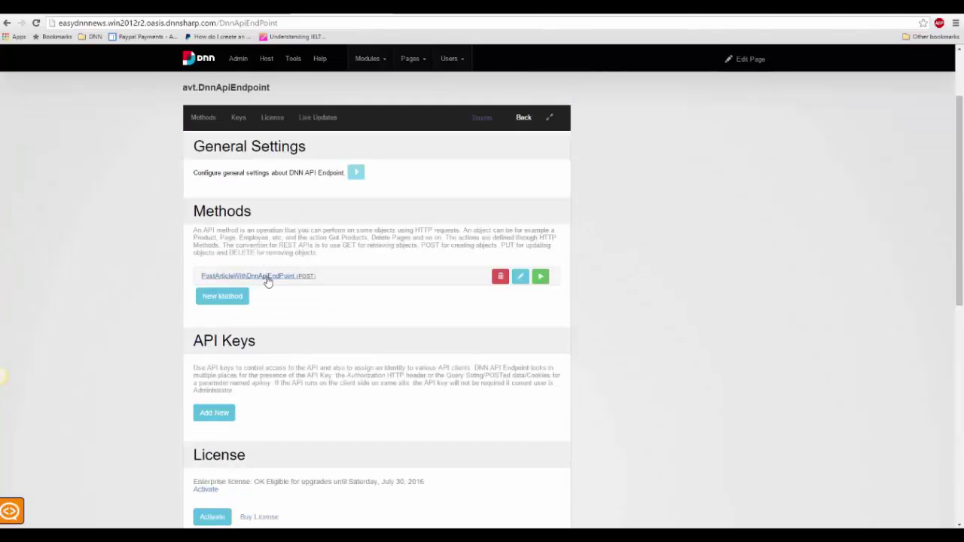
{"action": "left_click", "coordinate": [520, 278]}
{"action": "scroll", "coordinate": [146, 267], "scroll_direction": "down", "scroll_amount": 1}
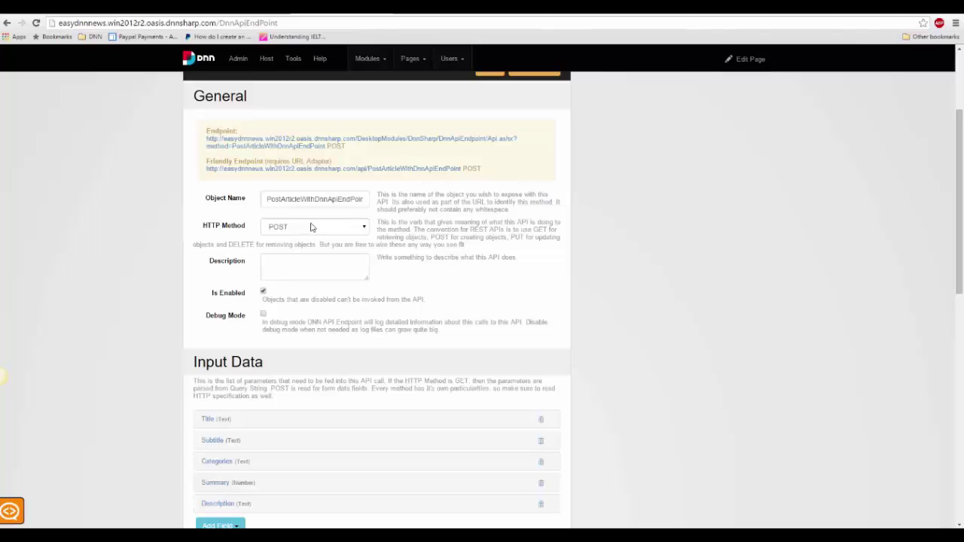
{"action": "scroll", "coordinate": [126, 226], "scroll_direction": "down", "scroll_amount": 3}
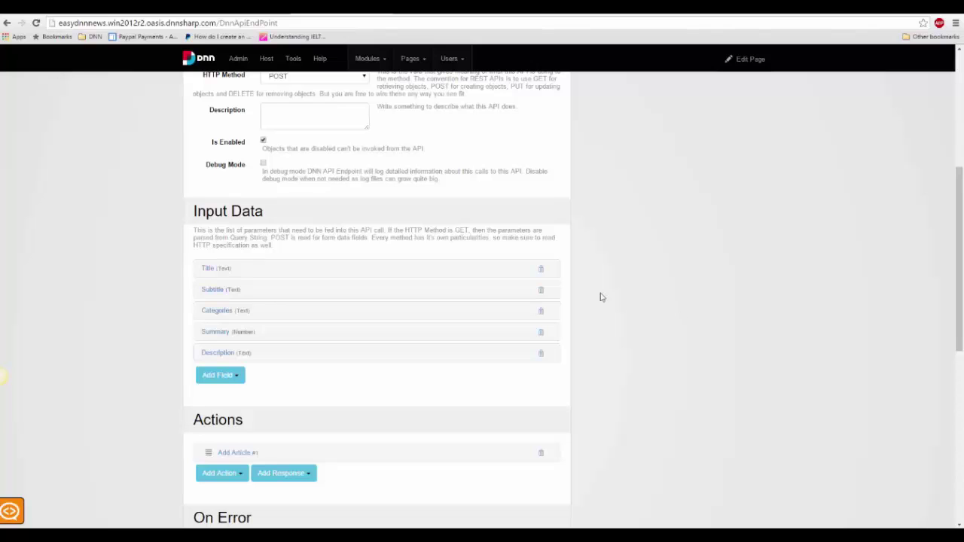
{"action": "scroll", "coordinate": [75, 267], "scroll_direction": "down", "scroll_amount": 1}
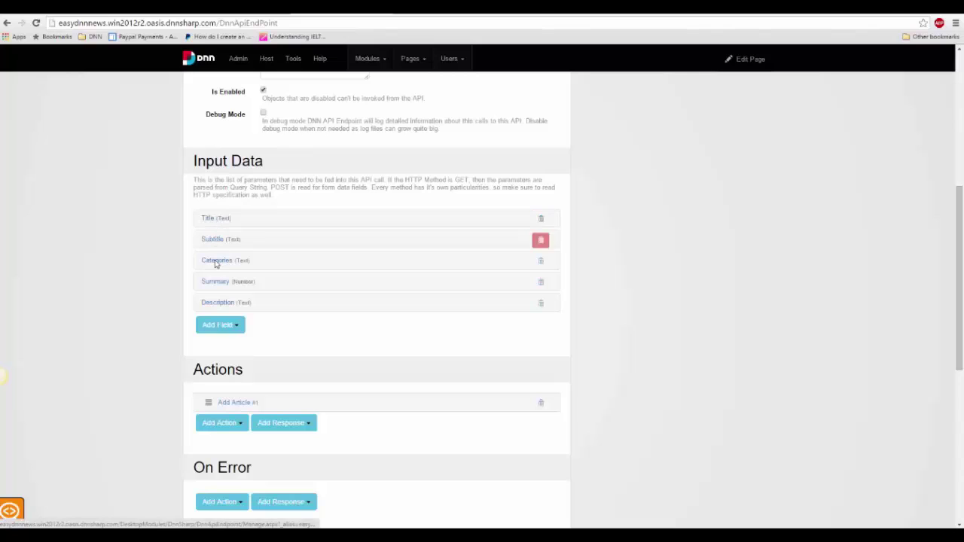
Examine the field types available for input data and the Title parameter's settings, leaving everything as is
{"action": "left_click", "coordinate": [232, 329]}
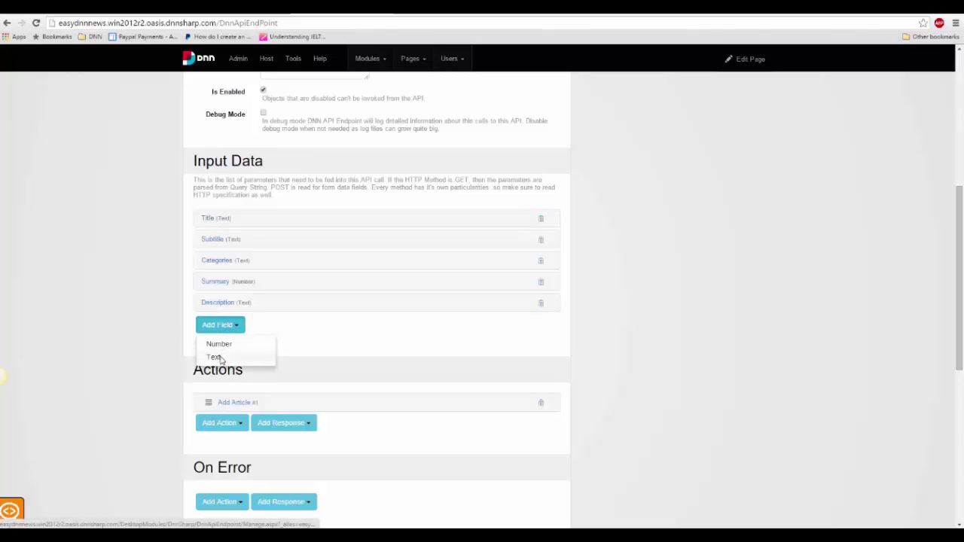
{"action": "left_click", "coordinate": [204, 220]}
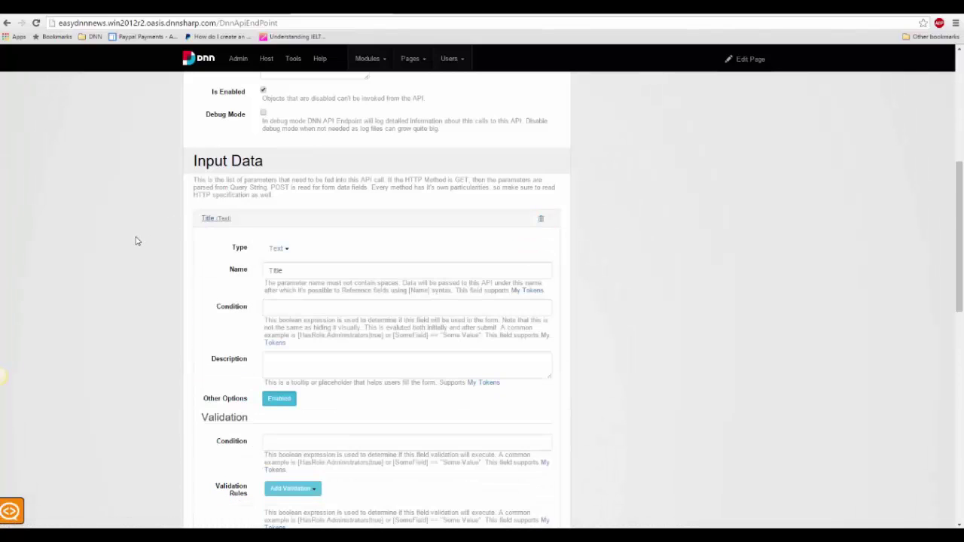
{"action": "scroll", "coordinate": [137, 241], "scroll_direction": "down", "scroll_amount": 3}
{"action": "scroll", "coordinate": [137, 241], "scroll_direction": "up", "scroll_amount": 1}
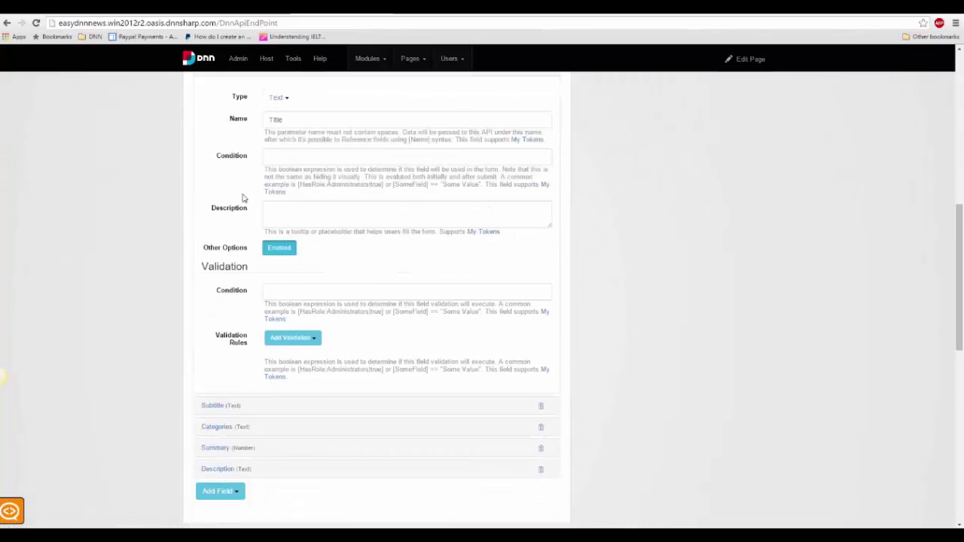
{"action": "scroll", "coordinate": [241, 194], "scroll_direction": "up", "scroll_amount": 2}
{"action": "left_click", "coordinate": [214, 220]}
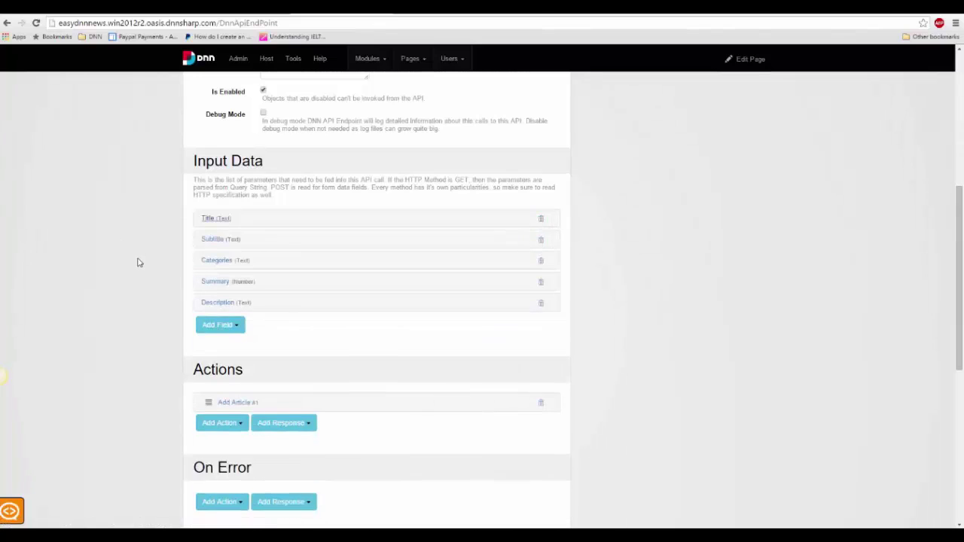
Expand the method's Add Article action and review its token fields, instance and portal options, and the security settings
{"action": "scroll", "coordinate": [138, 263], "scroll_direction": "down", "scroll_amount": 3}
{"action": "scroll", "coordinate": [83, 219], "scroll_direction": "up", "scroll_amount": 1}
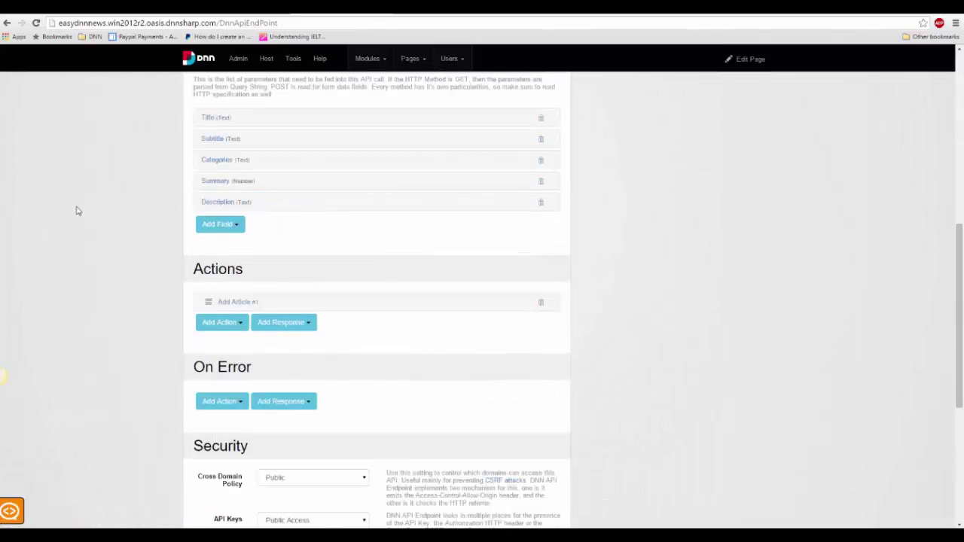
{"action": "left_click", "coordinate": [235, 301]}
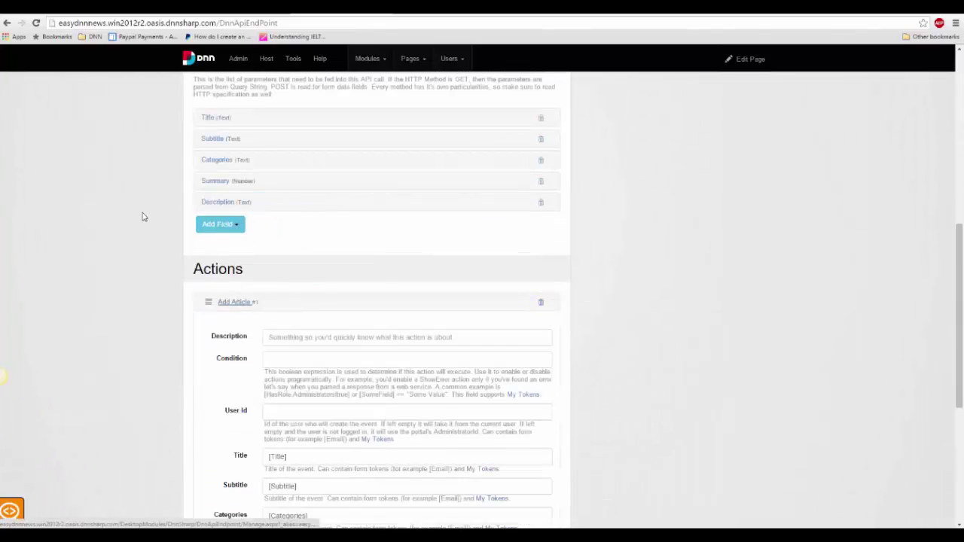
{"action": "scroll", "coordinate": [144, 213], "scroll_direction": "down", "scroll_amount": 1}
{"action": "scroll", "coordinate": [145, 209], "scroll_direction": "down", "scroll_amount": 2}
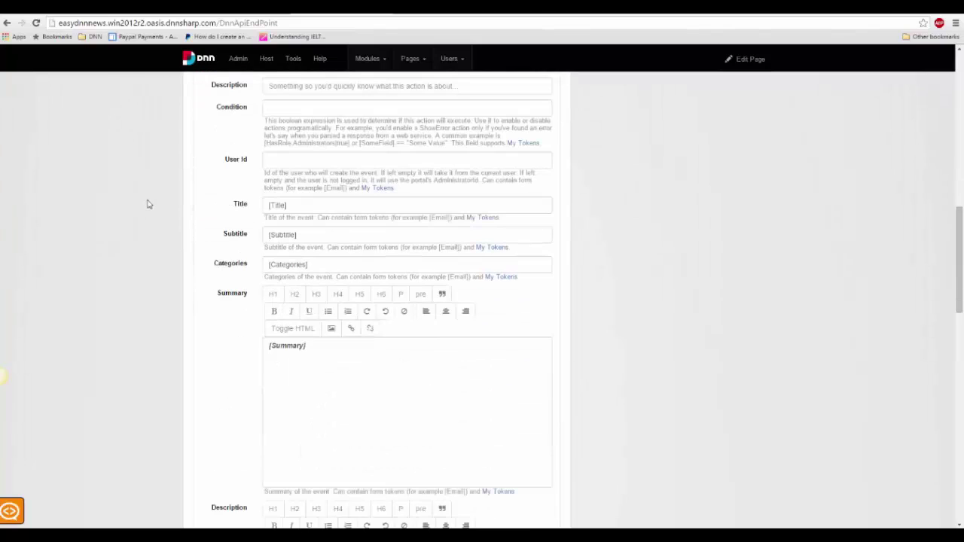
{"action": "scroll", "coordinate": [158, 202], "scroll_direction": "down", "scroll_amount": 2}
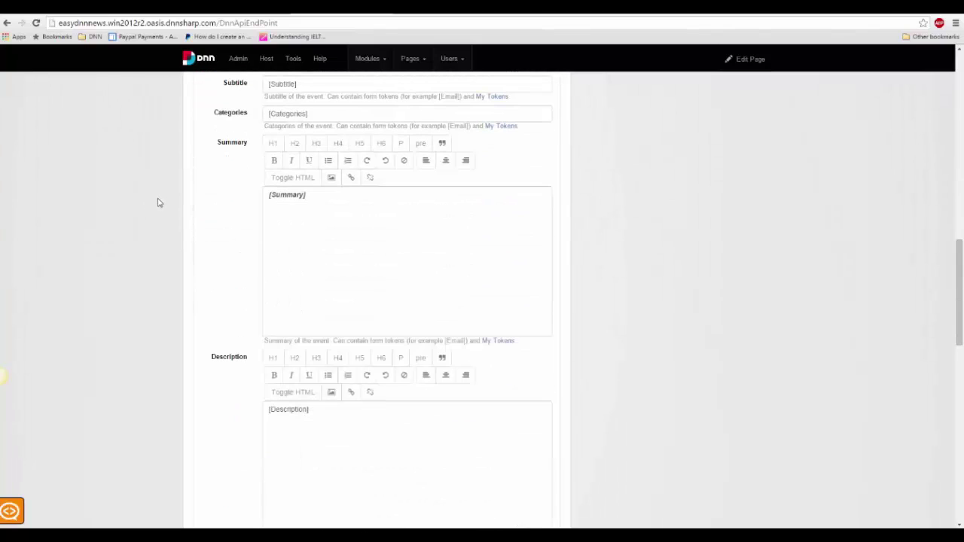
{"action": "scroll", "coordinate": [190, 208], "scroll_direction": "down", "scroll_amount": 6}
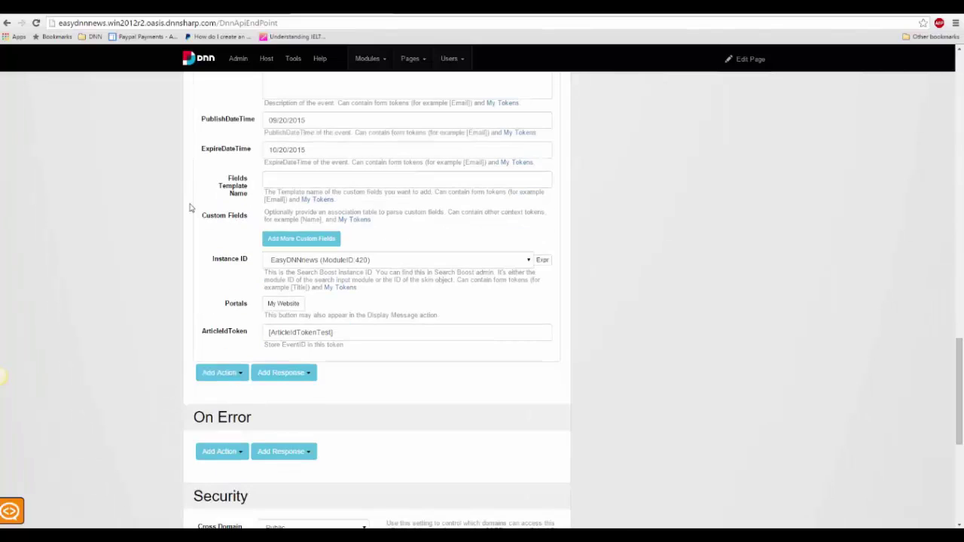
{"action": "scroll", "coordinate": [190, 208], "scroll_direction": "down", "scroll_amount": 5}
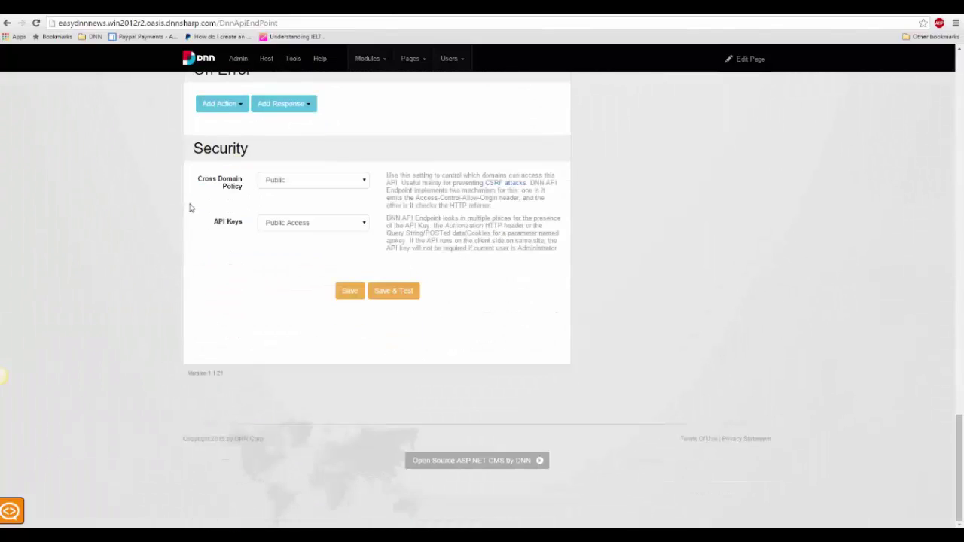
Save the API method, open its test page, and examine the input fields and sample jQuery code
{"action": "left_click", "coordinate": [408, 294]}
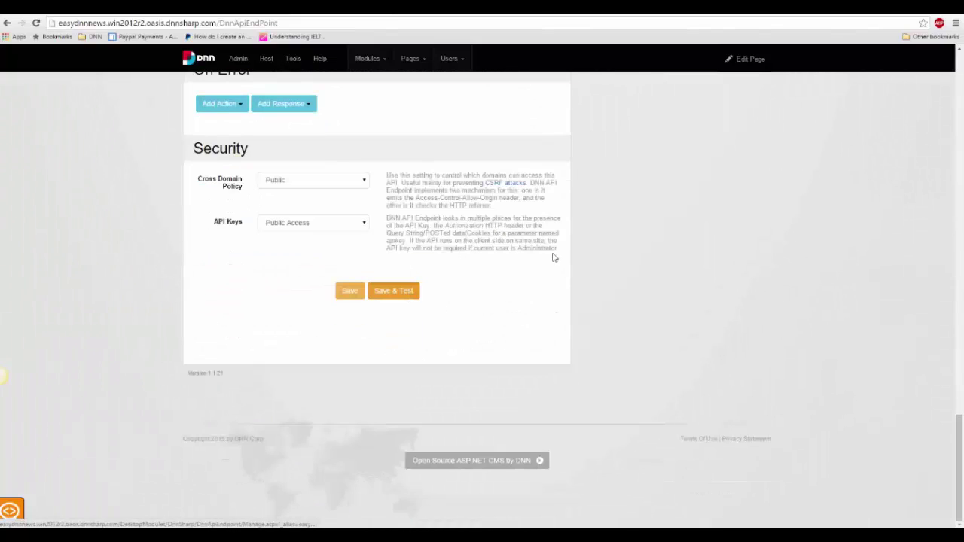
{"action": "scroll", "coordinate": [191, 215], "scroll_direction": "up", "scroll_amount": 7}
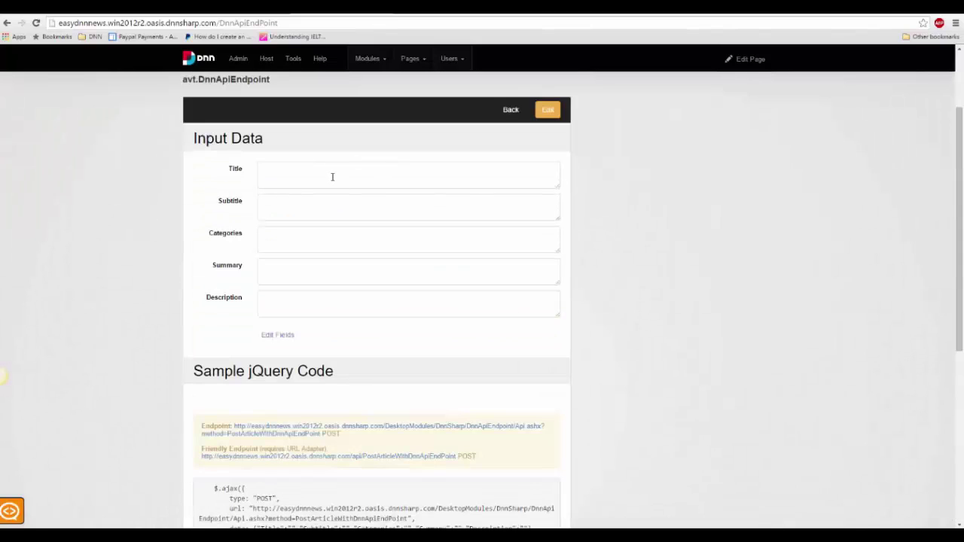
{"action": "scroll", "coordinate": [210, 214], "scroll_direction": "down", "scroll_amount": 3}
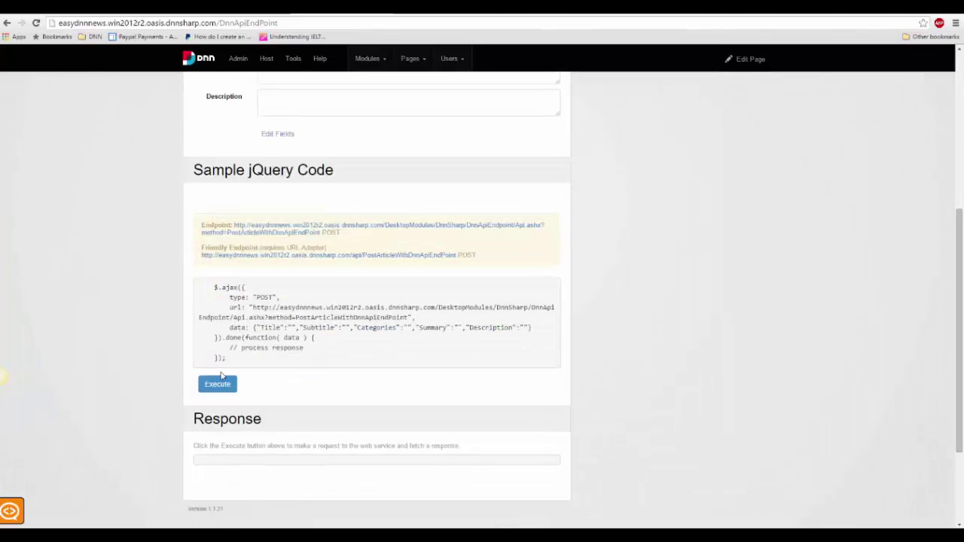
{"action": "scroll", "coordinate": [362, 398], "scroll_direction": "up", "scroll_amount": 3}
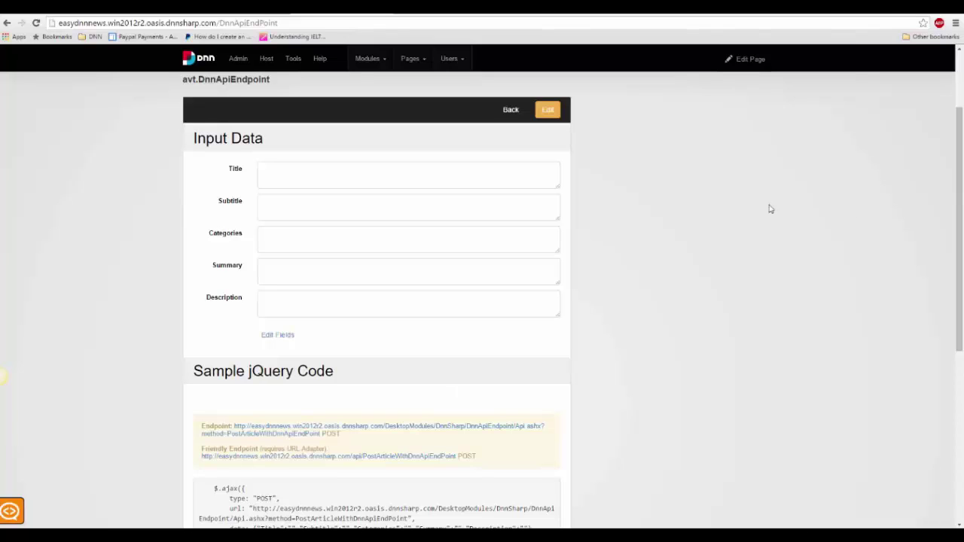
Fill in the test article with title Hello, subtitle World, category Uncategorized, summary Summary and description Desc
{"action": "left_click", "coordinate": [420, 182]}
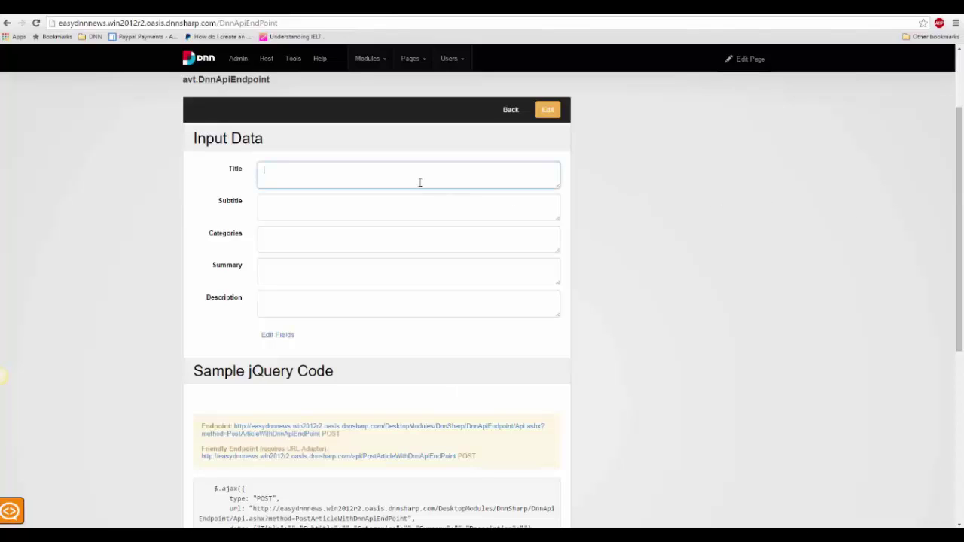
{"action": "type", "text": "Hello"}
{"action": "key", "text": "Tab"}
{"action": "type", "text": "Wo"}
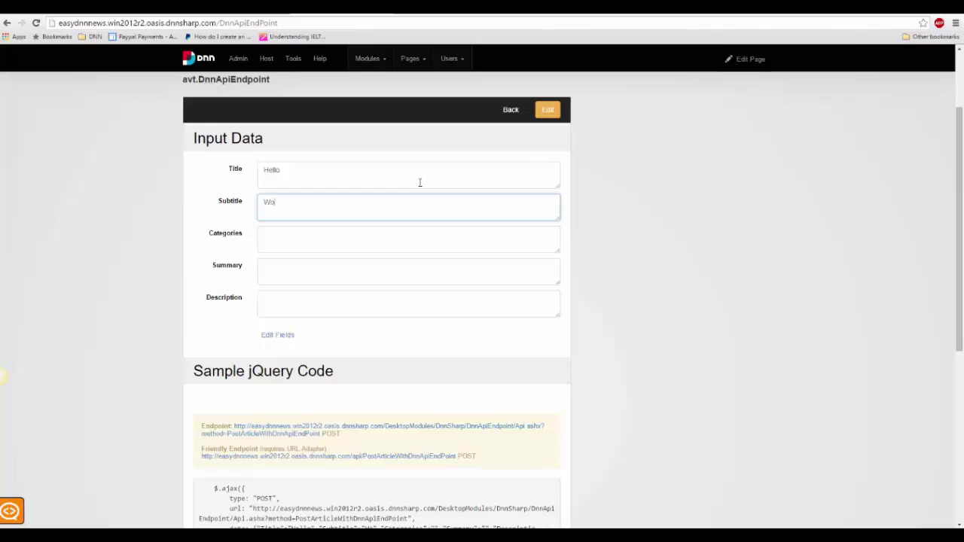
{"action": "type", "text": "rld"}
{"action": "key", "text": "Tab"}
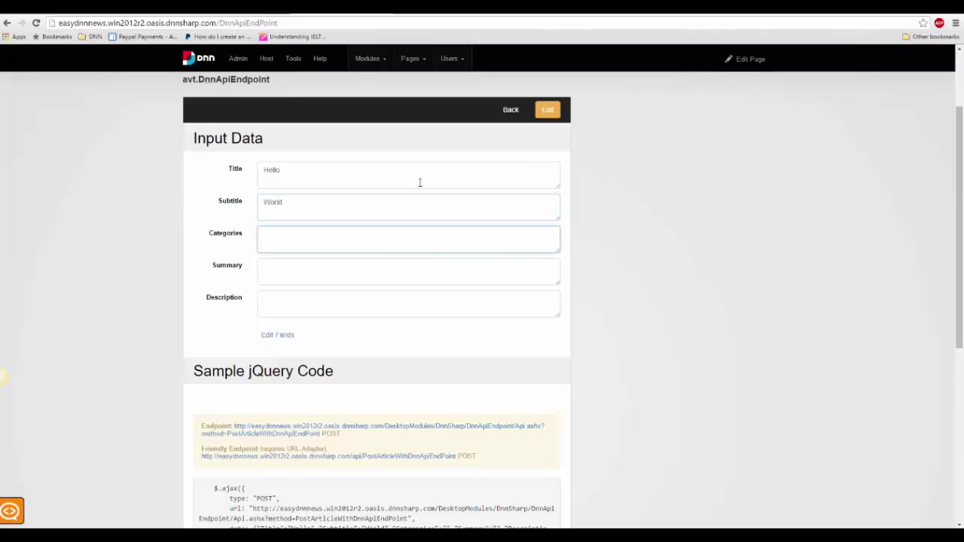
{"action": "type", "text": "Uncategorize"}
{"action": "left_click", "coordinate": [353, 269]}
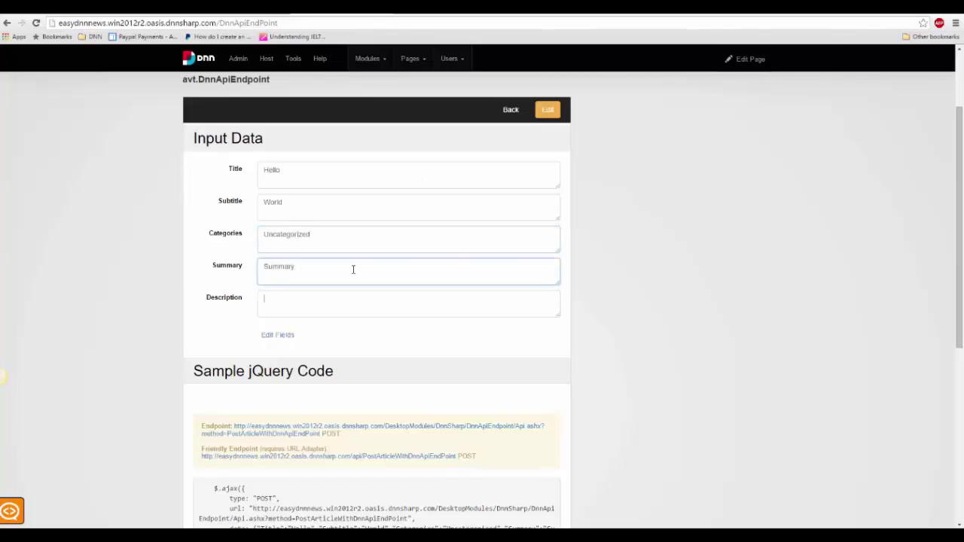
{"action": "key", "text": "Tab"}
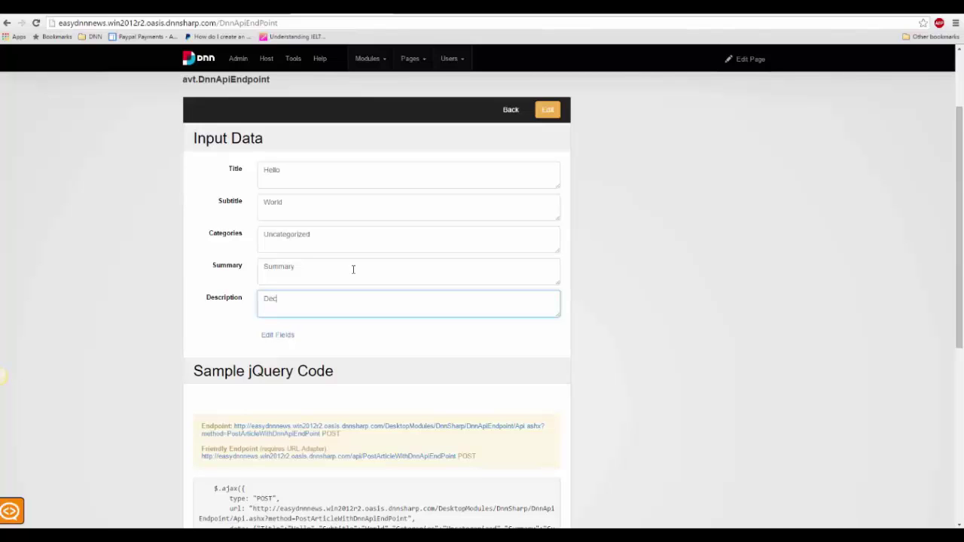
Execute the API request and open the EasyDnnNews page to check the posted article
{"action": "scroll", "coordinate": [352, 269], "scroll_direction": "down", "scroll_amount": 5}
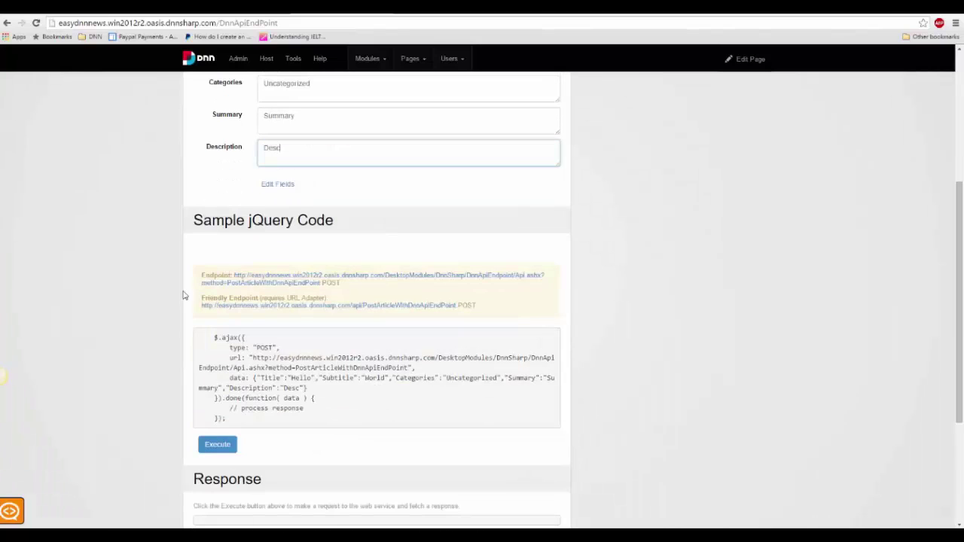
{"action": "left_click", "coordinate": [216, 249]}
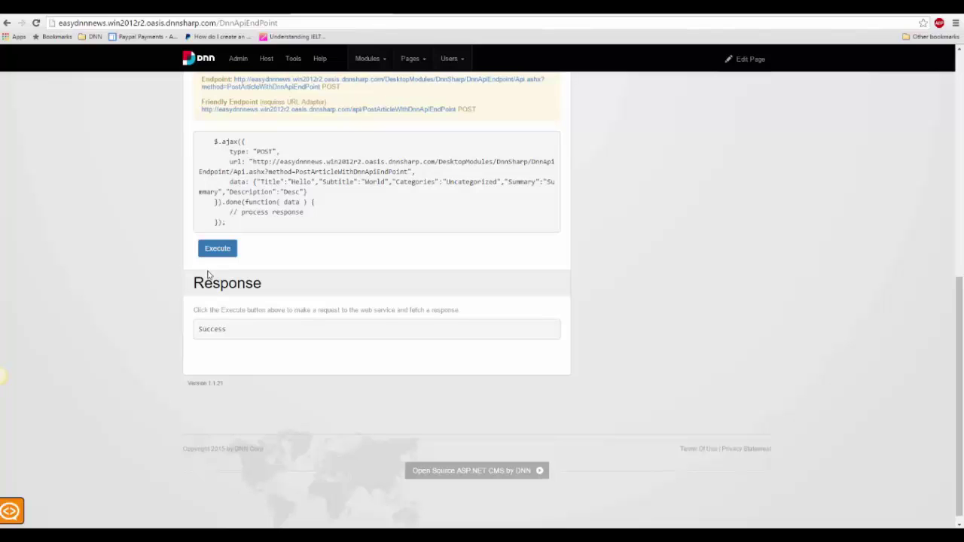
{"action": "scroll", "coordinate": [239, 325], "scroll_direction": "up", "scroll_amount": 5}
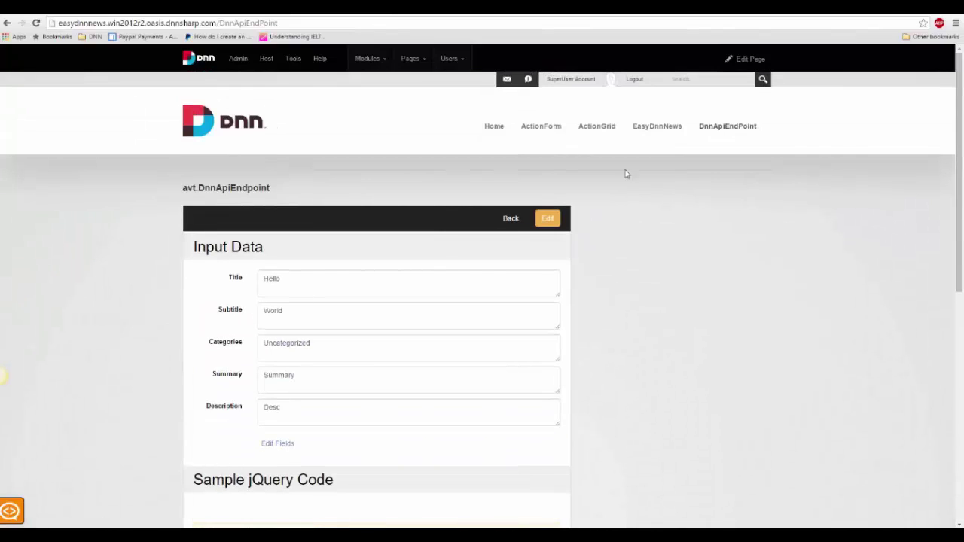
{"action": "left_click", "coordinate": [636, 129]}
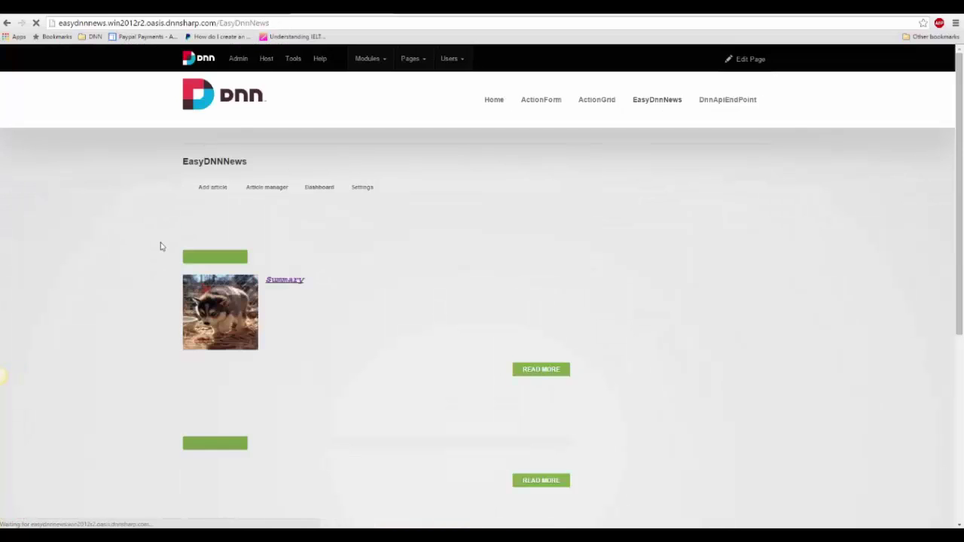
{"action": "scroll", "coordinate": [160, 248], "scroll_direction": "down", "scroll_amount": 3}
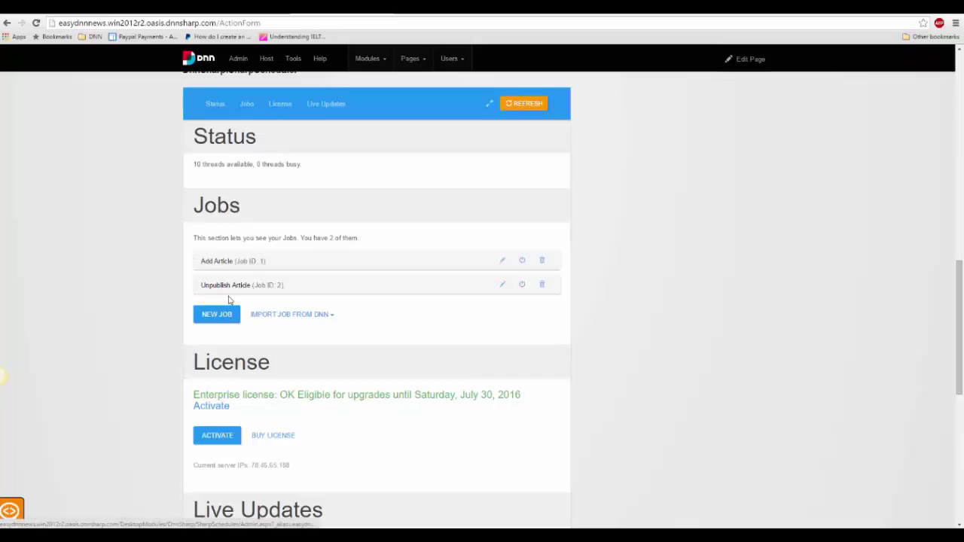
Open the Add Article scheduler job, review its Add Article action's content, date, instance and portal fields, and leave without saving
{"action": "left_click", "coordinate": [499, 263]}
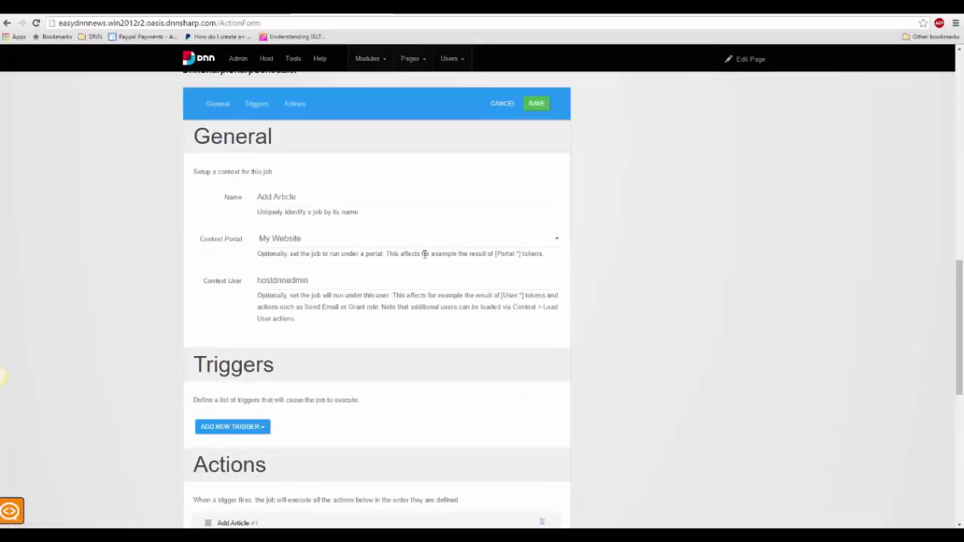
{"action": "scroll", "coordinate": [176, 256], "scroll_direction": "down", "scroll_amount": 4}
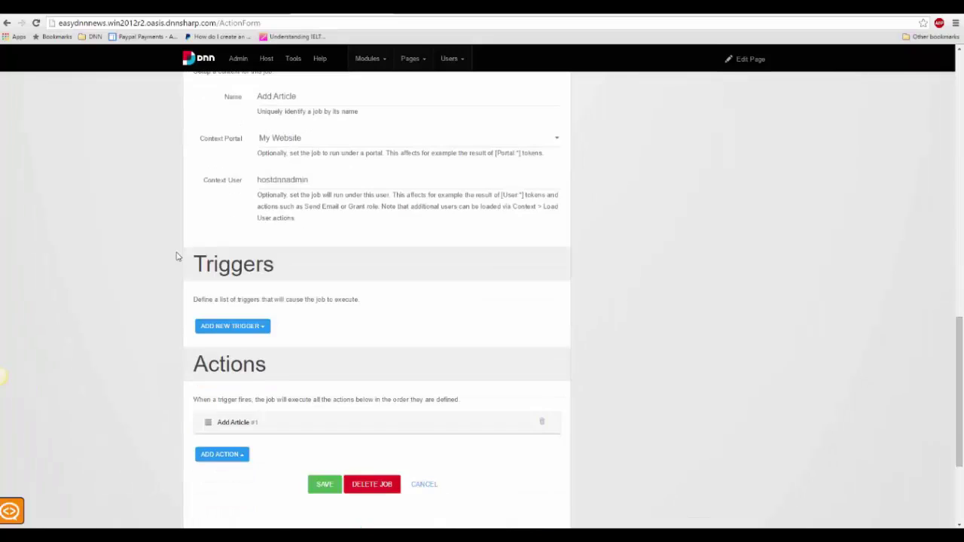
{"action": "left_click", "coordinate": [236, 254]}
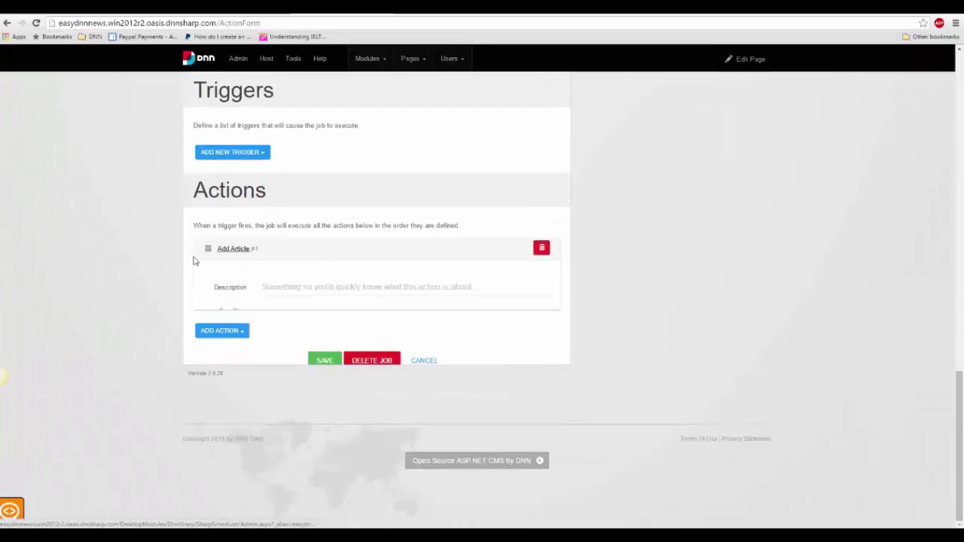
{"action": "scroll", "coordinate": [204, 268], "scroll_direction": "down", "scroll_amount": 4}
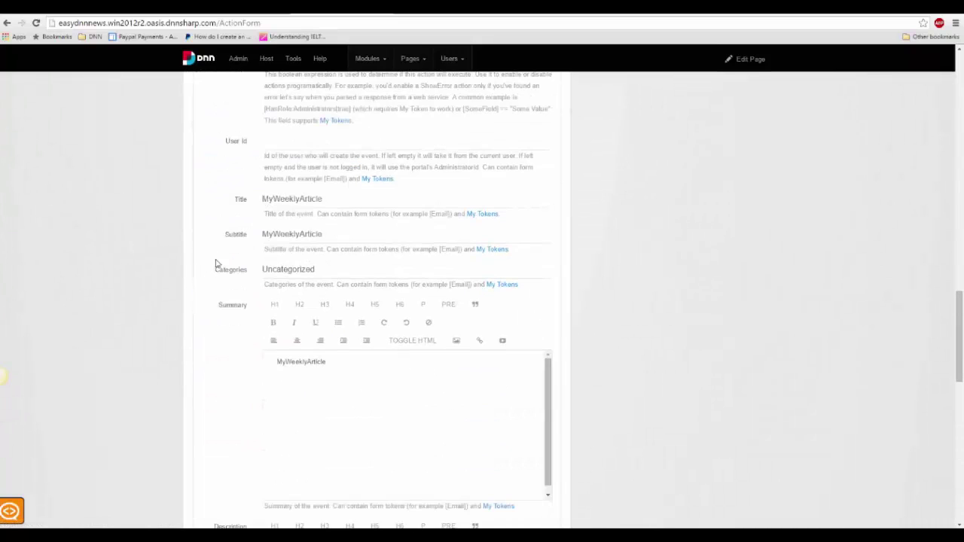
{"action": "scroll", "coordinate": [244, 320], "scroll_direction": "down", "scroll_amount": 2}
{"action": "scroll", "coordinate": [245, 321], "scroll_direction": "down", "scroll_amount": 5}
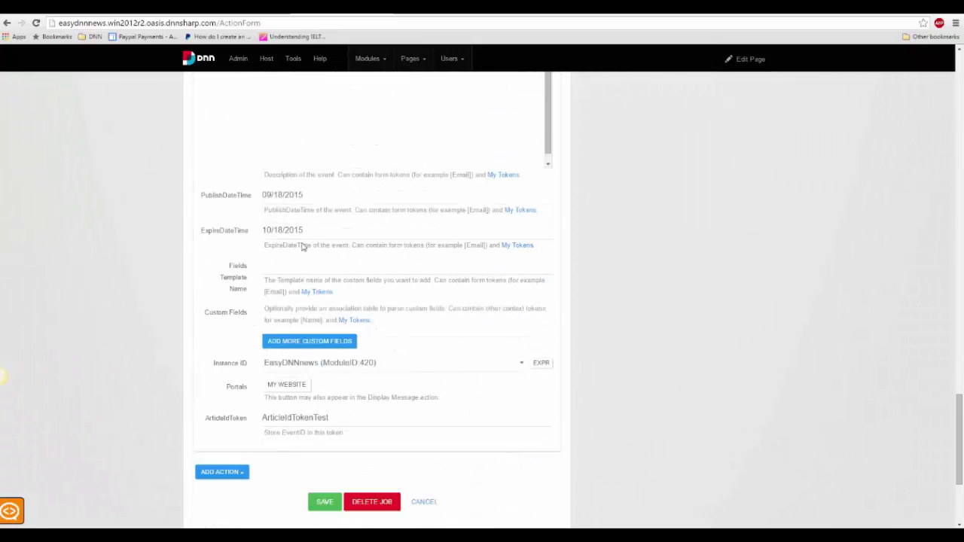
{"action": "scroll", "coordinate": [315, 237], "scroll_direction": "down", "scroll_amount": 3}
{"action": "scroll", "coordinate": [315, 235], "scroll_direction": "up", "scroll_amount": 15}
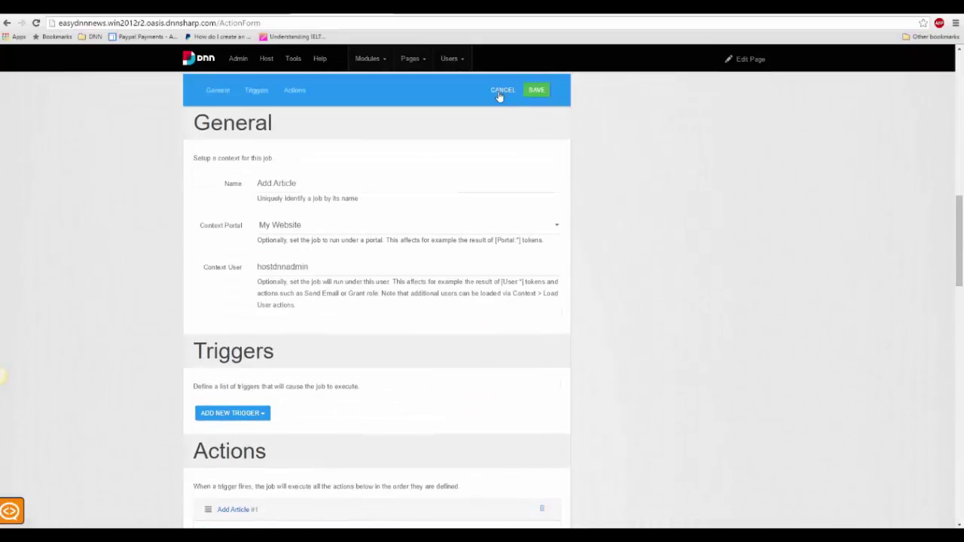
{"action": "left_click", "coordinate": [501, 92]}
Open the Unpublish Article scheduler job for editing and examine its Unpublish Article action, including the Article ID field
{"action": "left_click", "coordinate": [248, 162]}
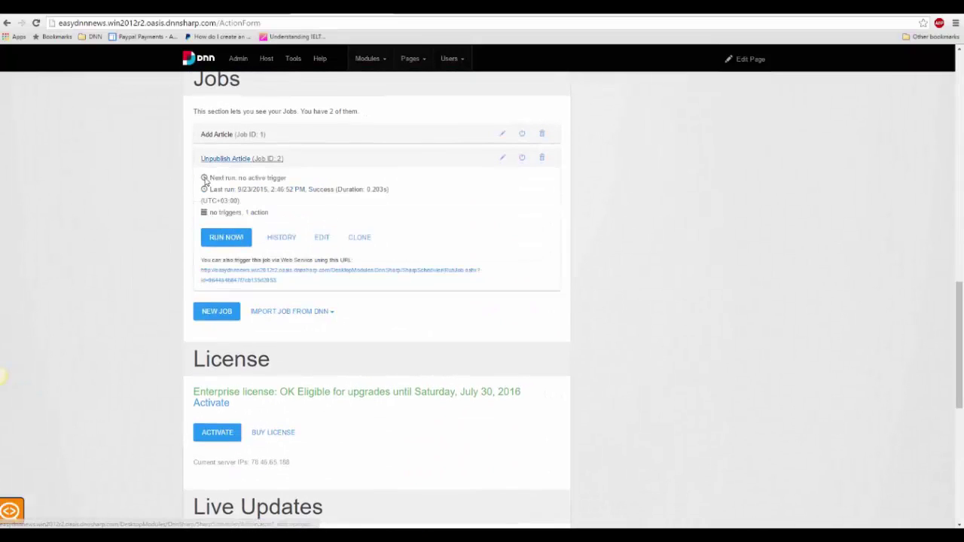
{"action": "left_click", "coordinate": [501, 158]}
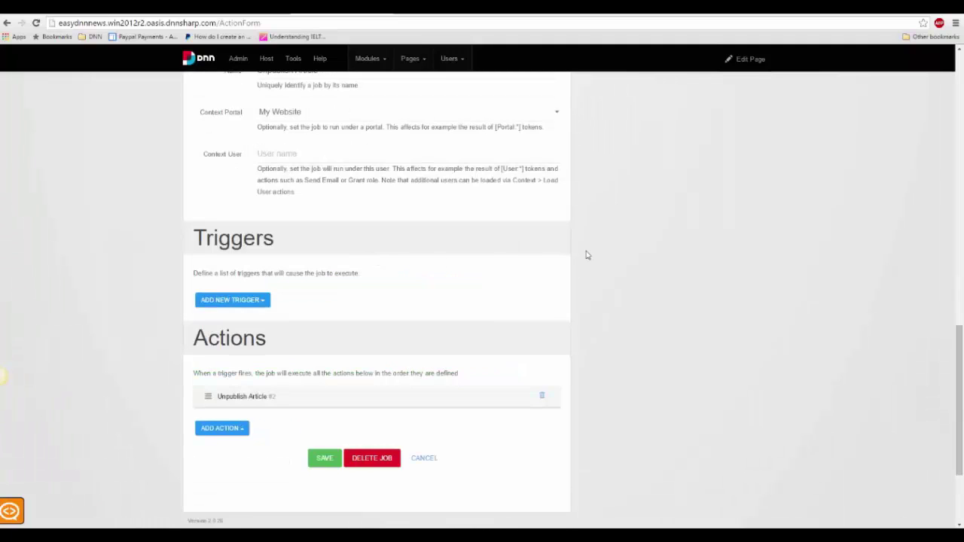
{"action": "left_click", "coordinate": [253, 398]}
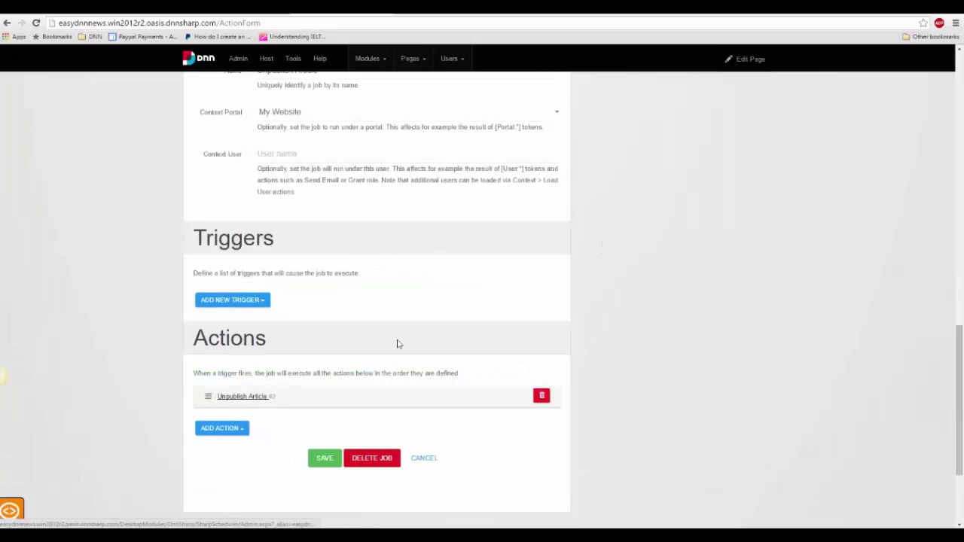
{"action": "scroll", "coordinate": [716, 224], "scroll_direction": "down", "scroll_amount": 3}
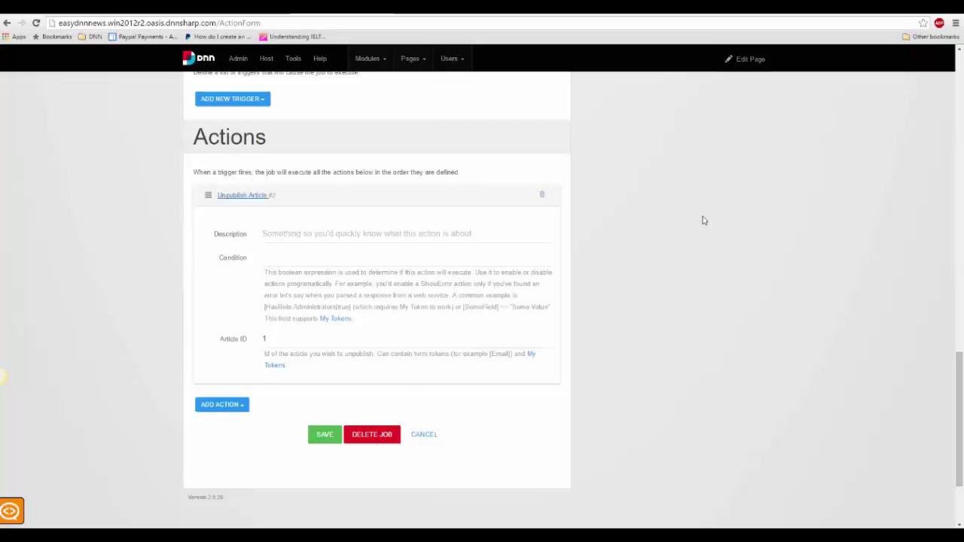
{"action": "scroll", "coordinate": [704, 220], "scroll_direction": "down", "scroll_amount": 2}
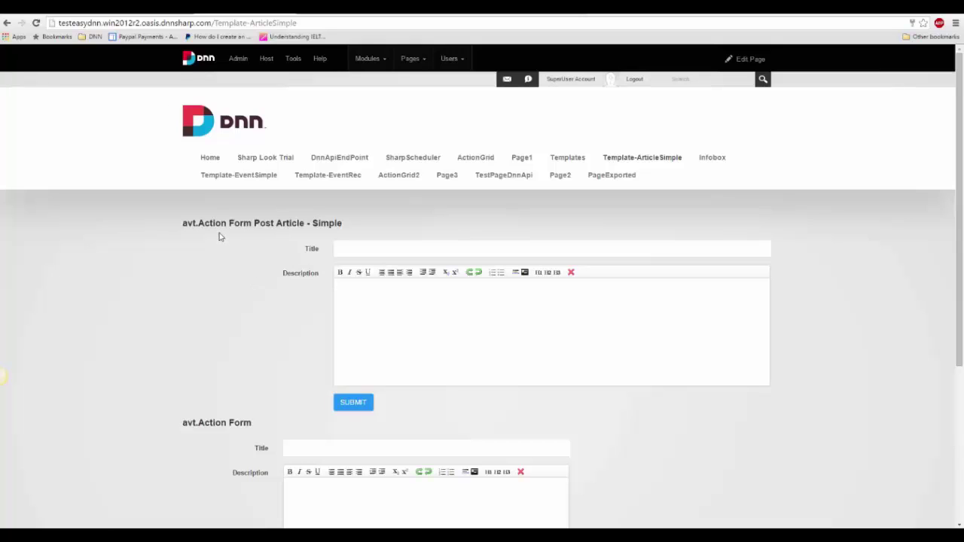
Review the Post Article - Simple form template and the fields of the Post Article with Event - Simple template
{"action": "scroll", "coordinate": [222, 300], "scroll_direction": "down", "scroll_amount": 1}
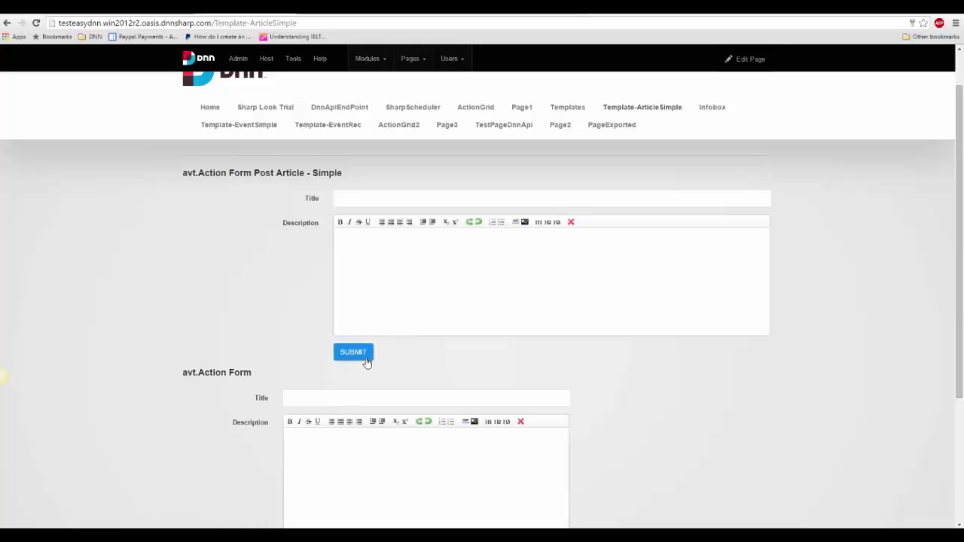
{"action": "scroll", "coordinate": [392, 162], "scroll_direction": "up", "scroll_amount": 1}
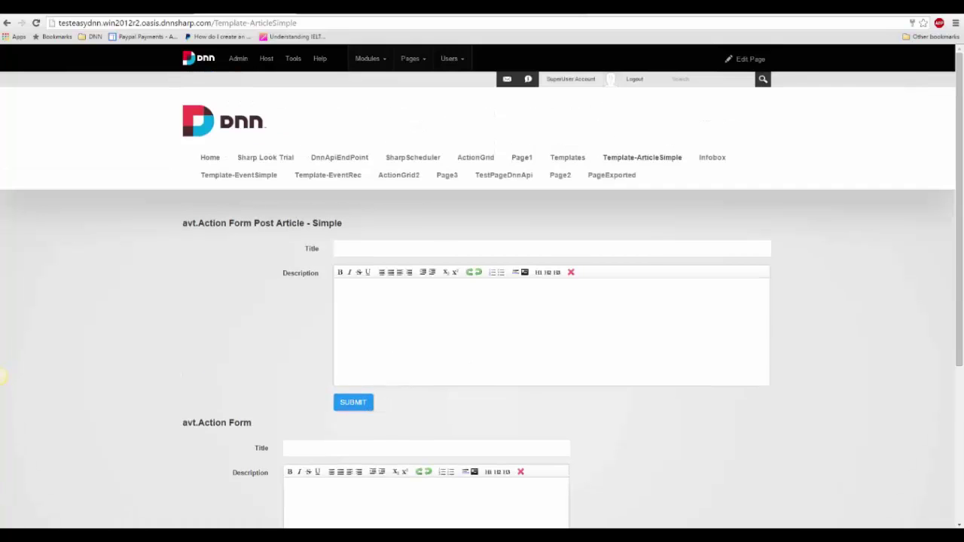
{"action": "left_click", "coordinate": [338, 10]}
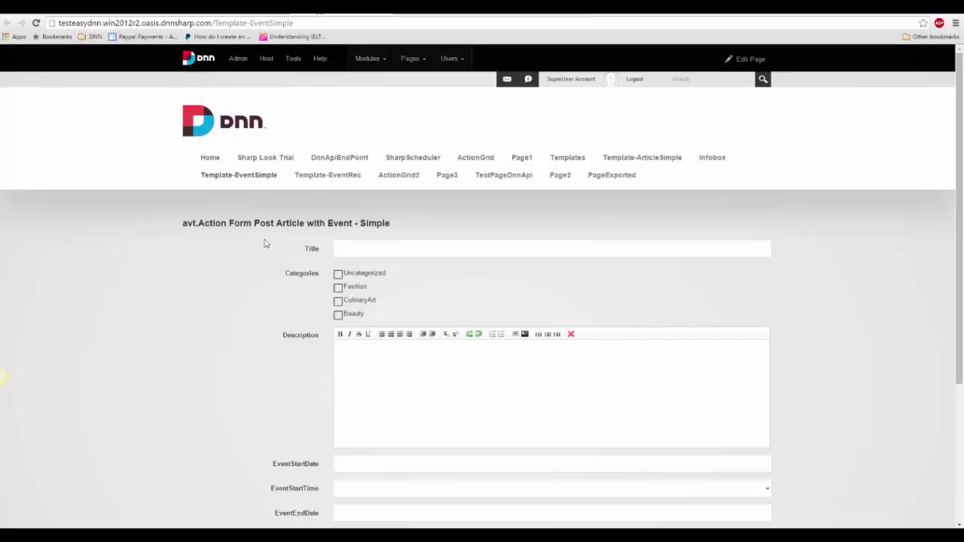
{"action": "left_click_drag", "start_coordinate": [255, 222], "coordinate": [385, 223]}
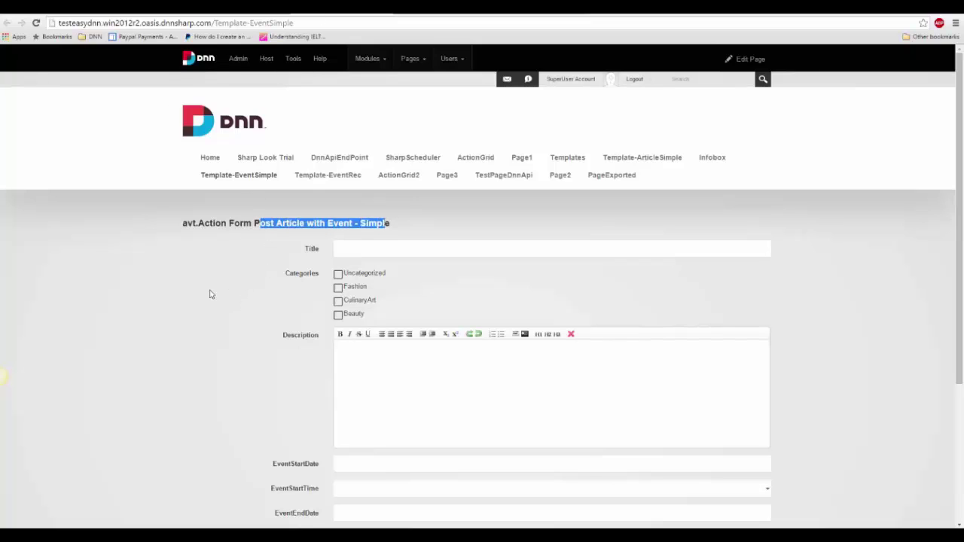
{"action": "left_click", "coordinate": [203, 294]}
{"action": "scroll", "coordinate": [203, 294], "scroll_direction": "down", "scroll_amount": 2}
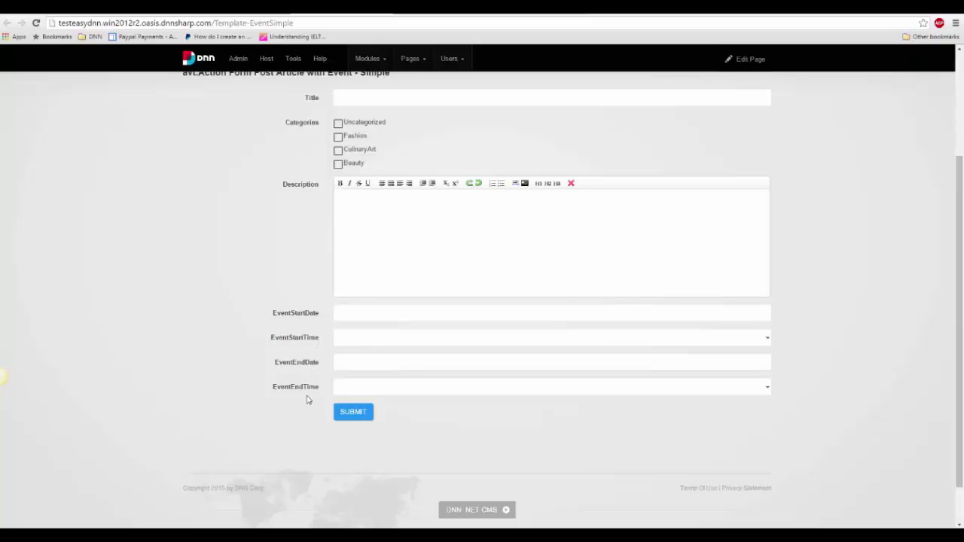
{"action": "scroll", "coordinate": [307, 400], "scroll_direction": "up", "scroll_amount": 2}
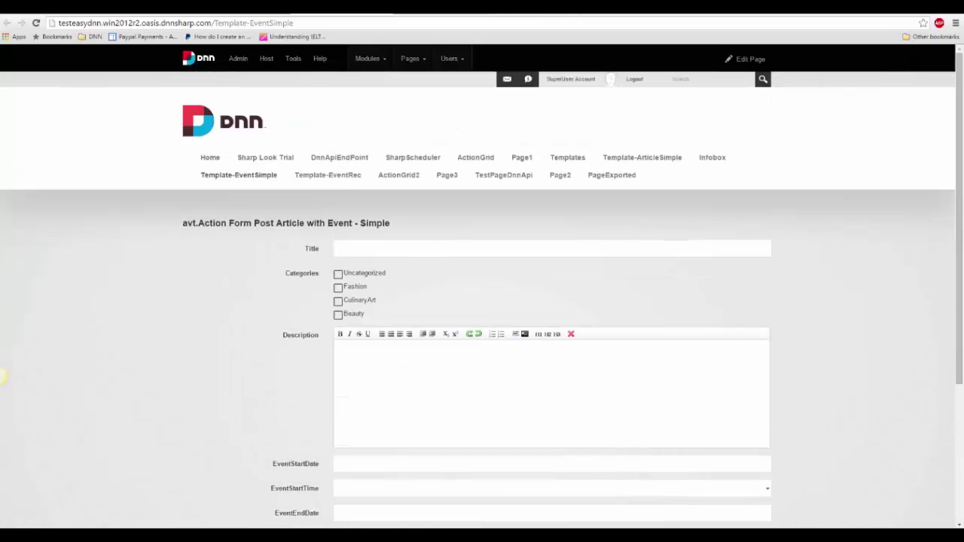
Open the Template-EventRec page and examine the daily recurrence event form, including its recurrence fields
{"action": "left_click", "coordinate": [327, 174]}
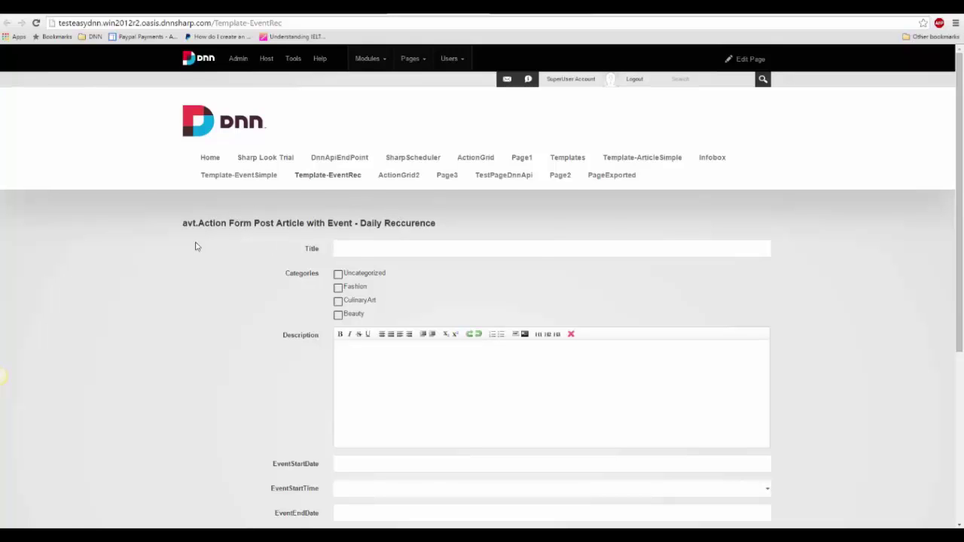
{"action": "scroll", "coordinate": [196, 246], "scroll_direction": "down", "scroll_amount": 4}
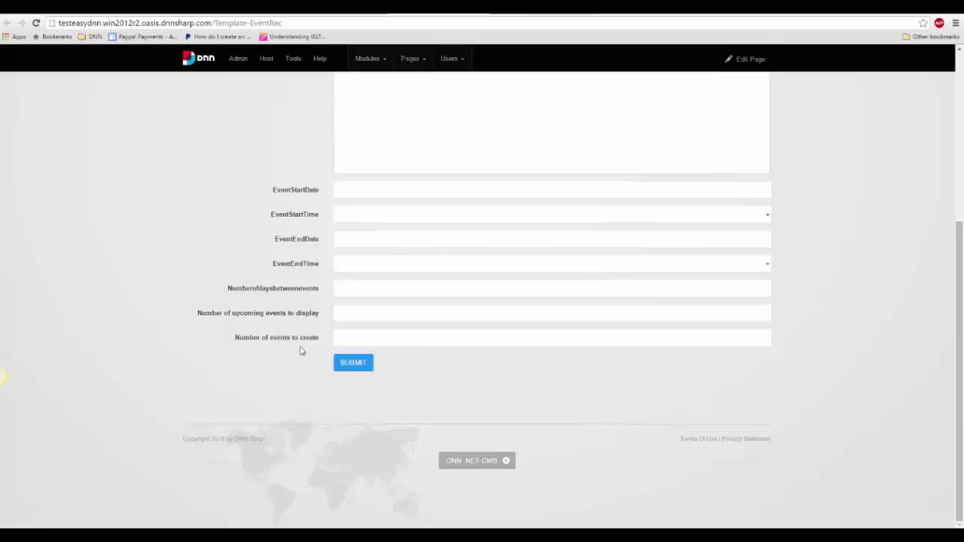
{"action": "scroll", "coordinate": [302, 351], "scroll_direction": "up", "scroll_amount": 6}
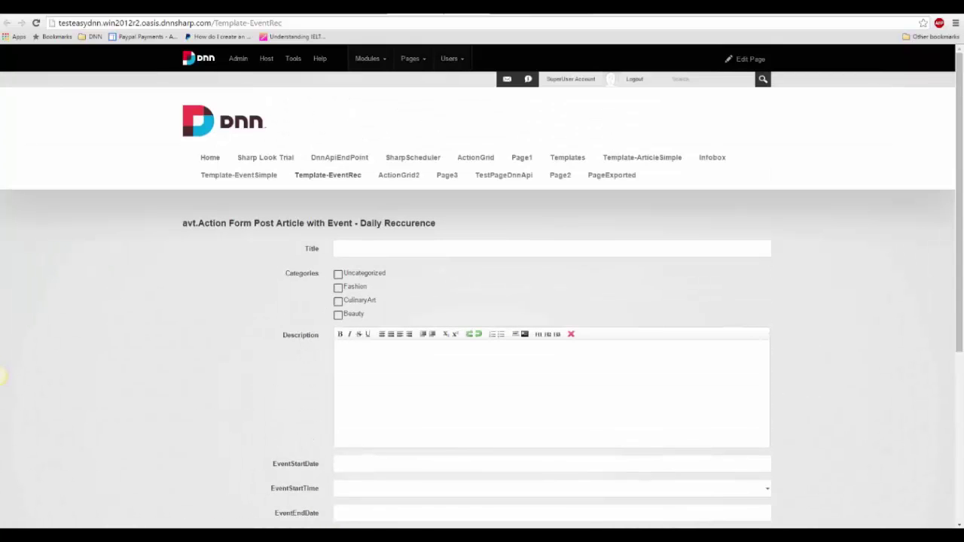
Open the Templates page and review the Post Article - Complete form, including its publish, expire, image and file fields
{"action": "left_click", "coordinate": [526, 7]}
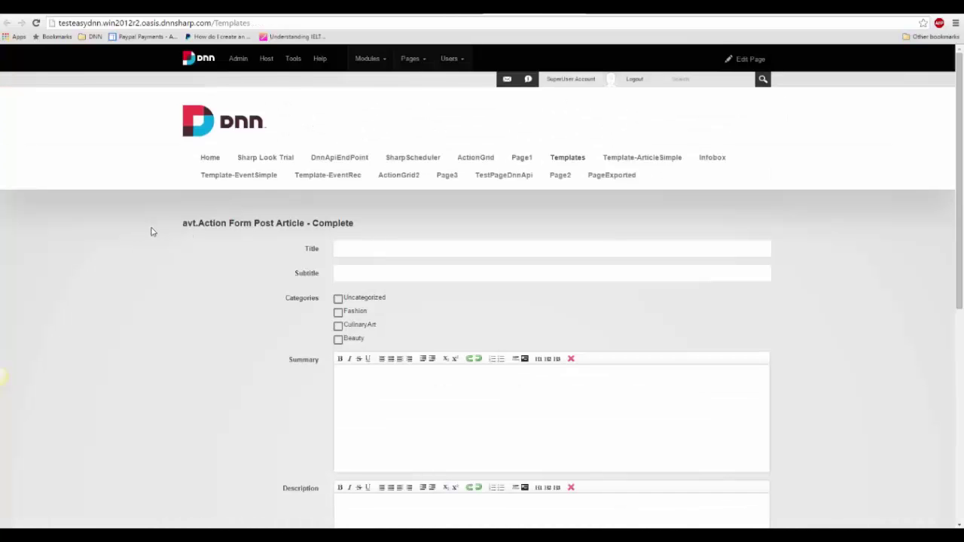
{"action": "scroll", "coordinate": [171, 229], "scroll_direction": "down", "scroll_amount": 2}
{"action": "scroll", "coordinate": [172, 229], "scroll_direction": "down", "scroll_amount": 3}
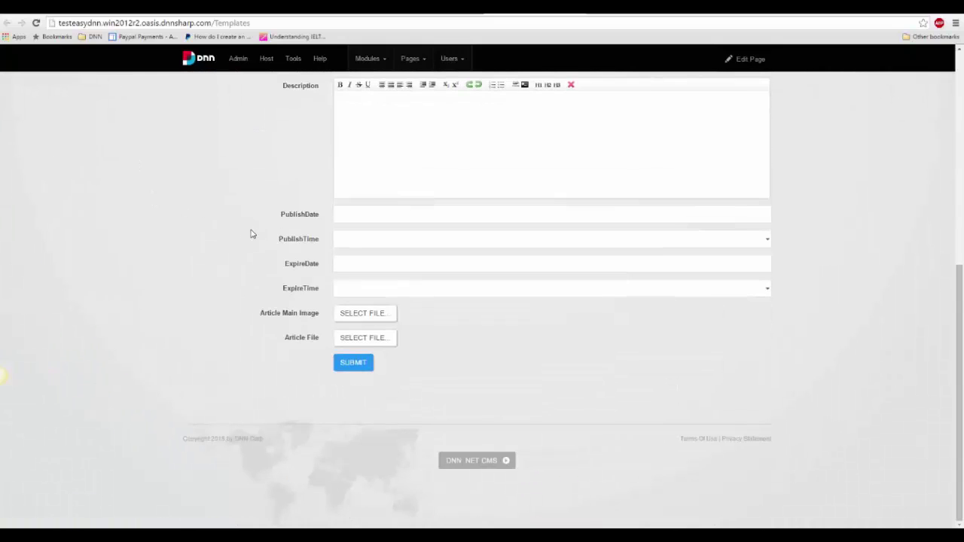
{"action": "scroll", "coordinate": [251, 234], "scroll_direction": "up", "scroll_amount": 5}
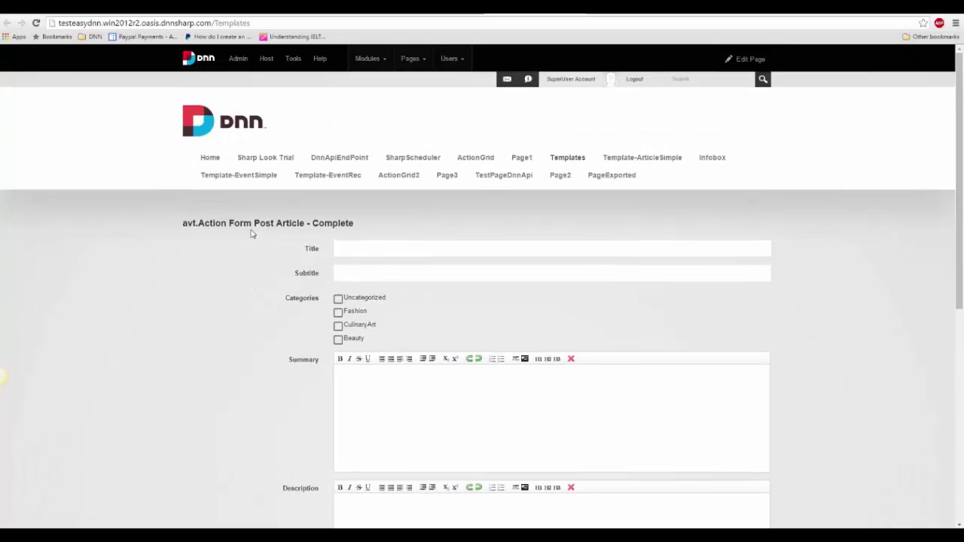